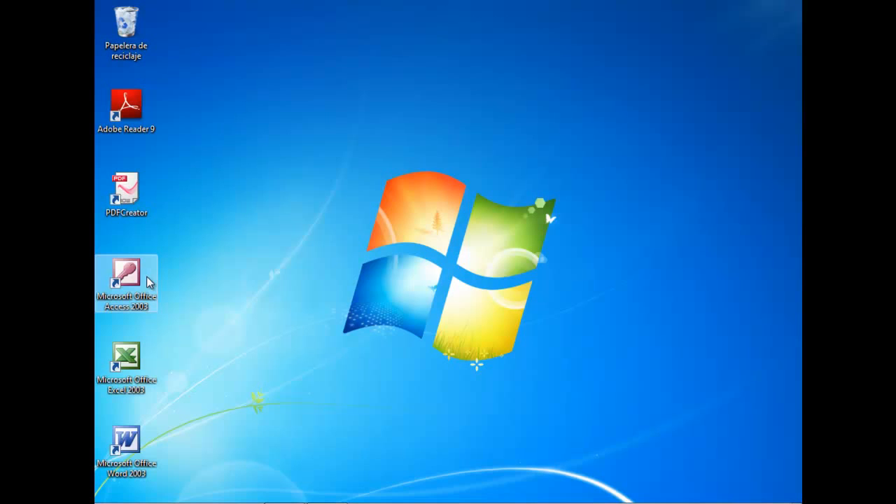
Launch Microsoft Access 2003 and start a new blank database
{"action": "double_click", "coordinate": [146, 275]}
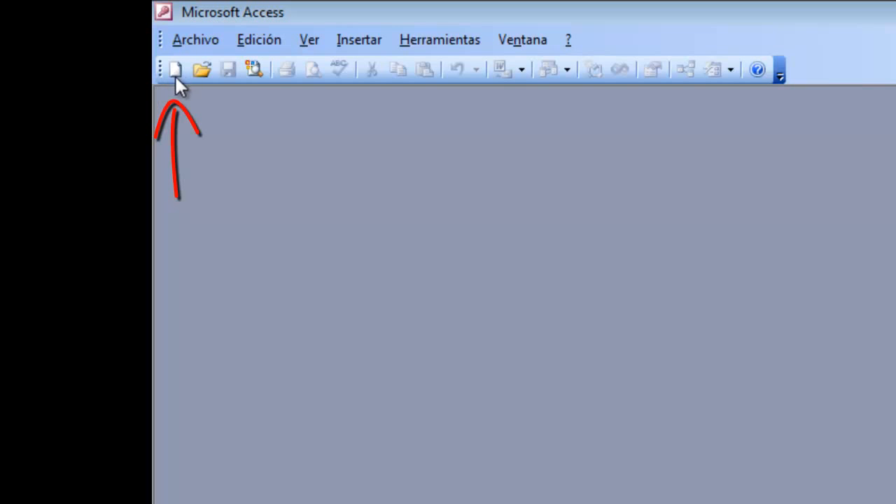
{"action": "left_click", "coordinate": [200, 43]}
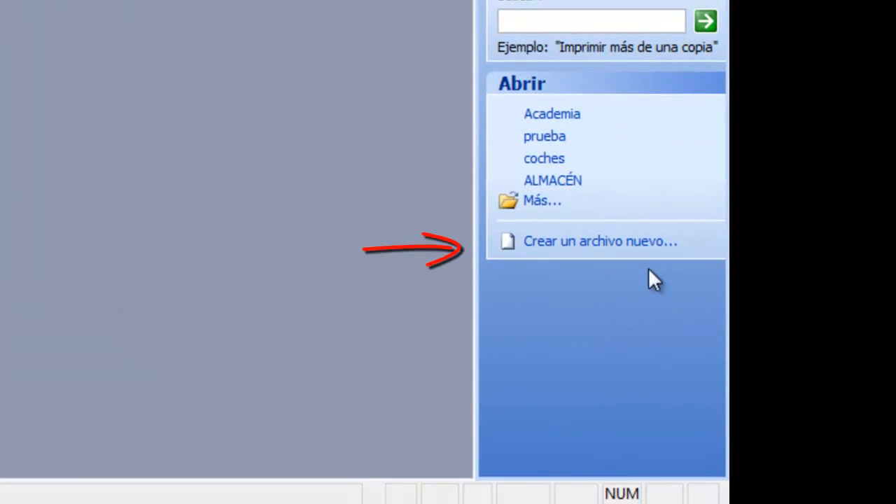
{"action": "left_click", "coordinate": [585, 246]}
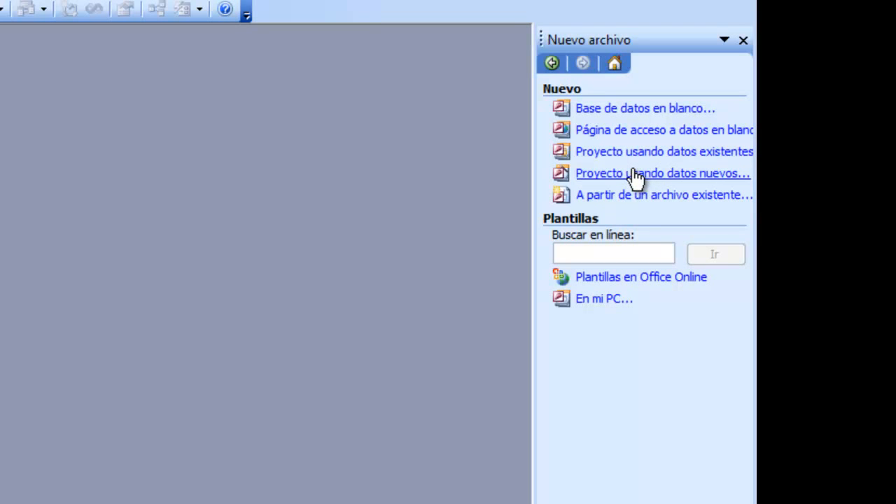
{"action": "left_click", "coordinate": [609, 110]}
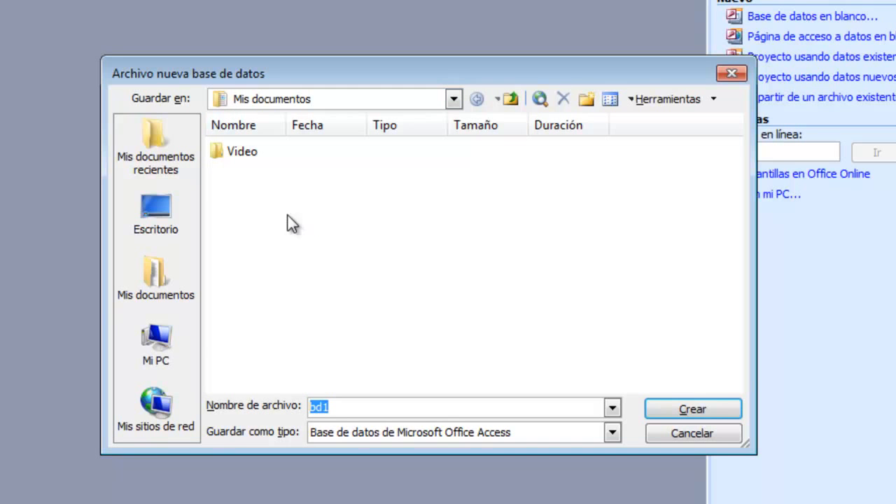
Create the database file in Mis documentos with the name Prueba
{"action": "left_click", "coordinate": [460, 99]}
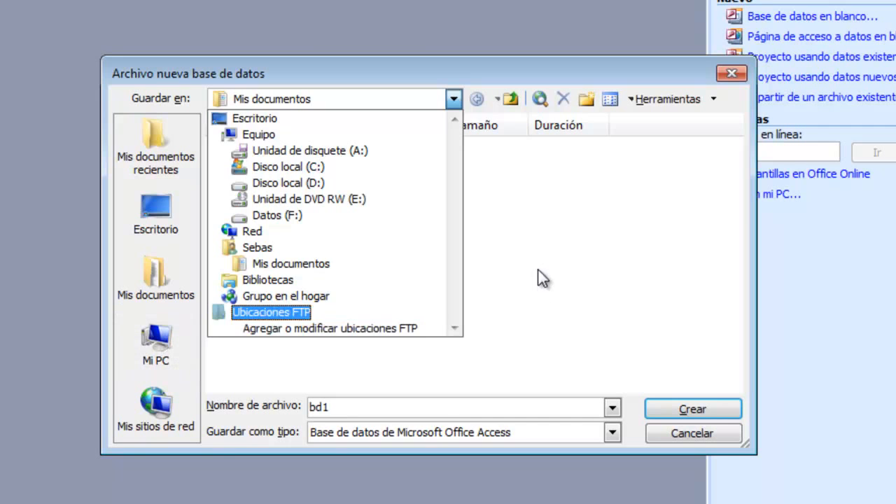
{"action": "left_click", "coordinate": [539, 249]}
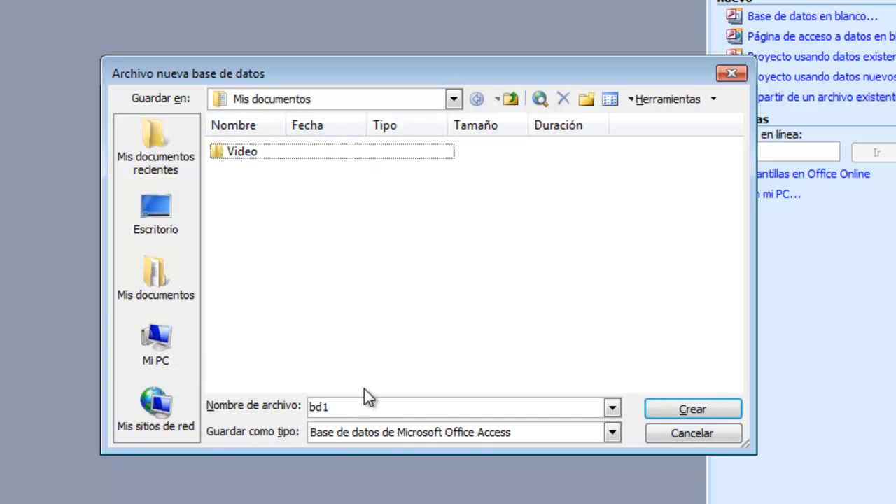
{"action": "left_click_drag", "start_coordinate": [323, 406], "coordinate": [275, 406]}
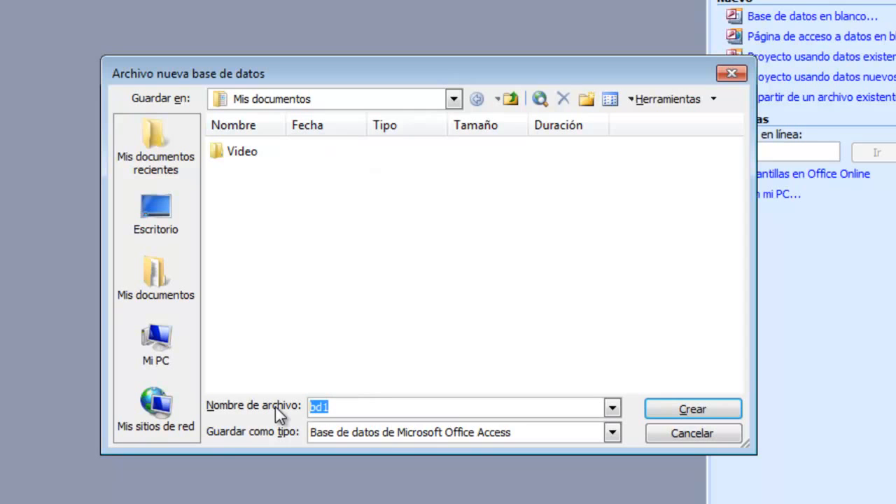
{"action": "type", "text": "Prueba"}
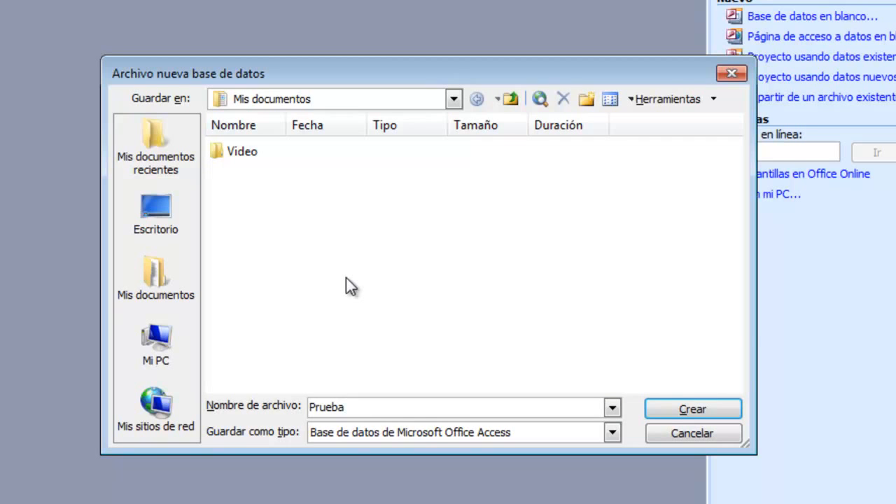
{"action": "left_click", "coordinate": [689, 412]}
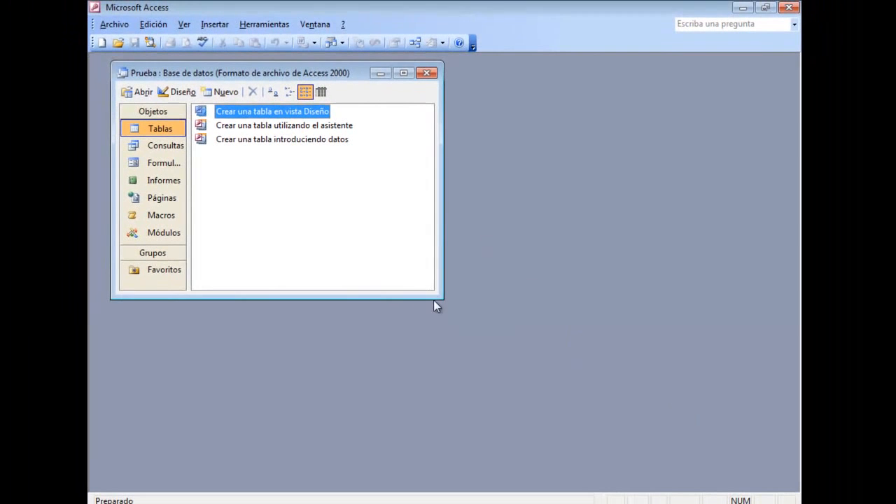
Enlarge and reposition the Prueba database window, and widen its object list so the category names fit
{"action": "left_click_drag", "start_coordinate": [443, 300], "coordinate": [466, 324]}
{"action": "left_click_drag", "start_coordinate": [286, 73], "coordinate": [303, 83]}
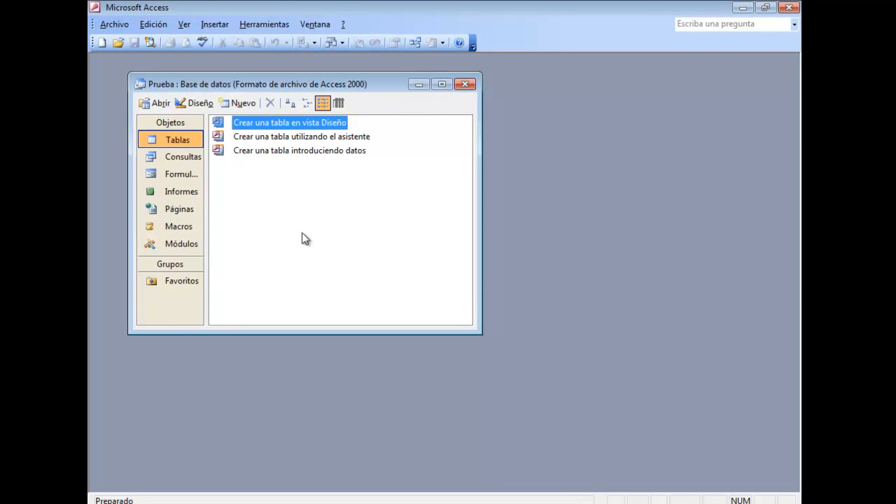
{"action": "left_click_drag", "start_coordinate": [210, 189], "coordinate": [227, 189]}
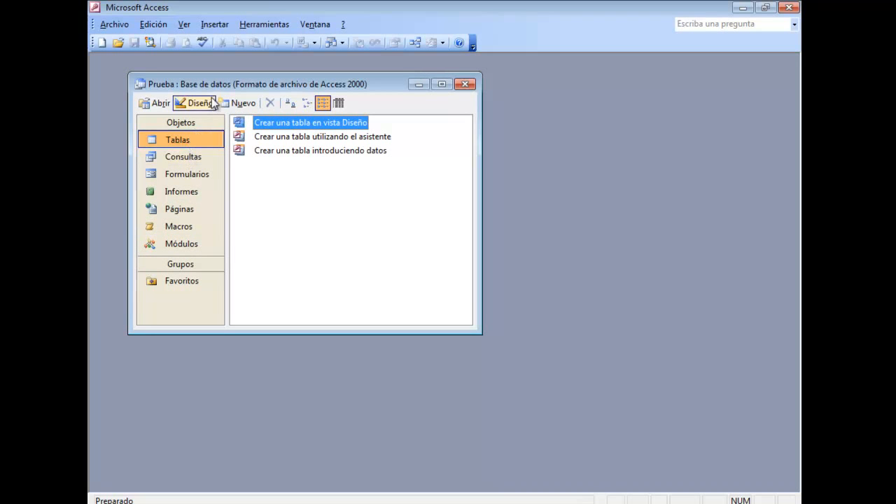
{"action": "left_click_drag", "start_coordinate": [220, 87], "coordinate": [236, 88]}
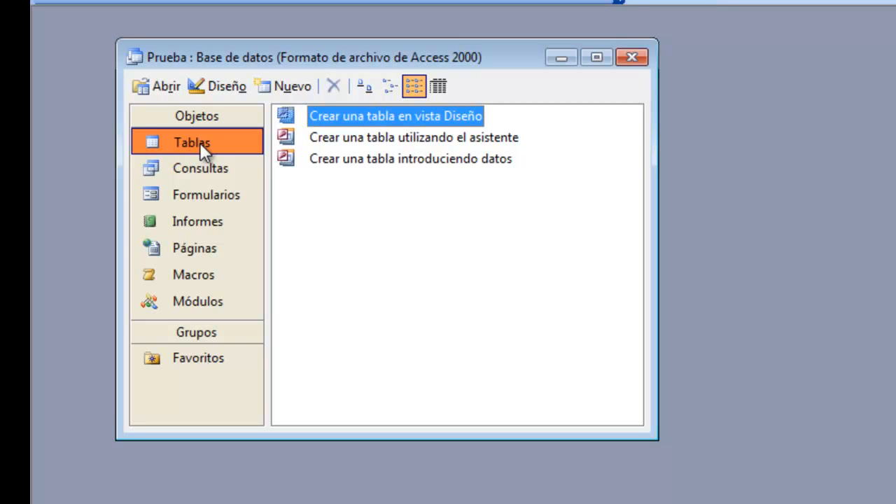
Look through the Consultas, Formularios, Informes, Páginas, Macros and Módulos object categories and return to Tablas
{"action": "left_click", "coordinate": [201, 170]}
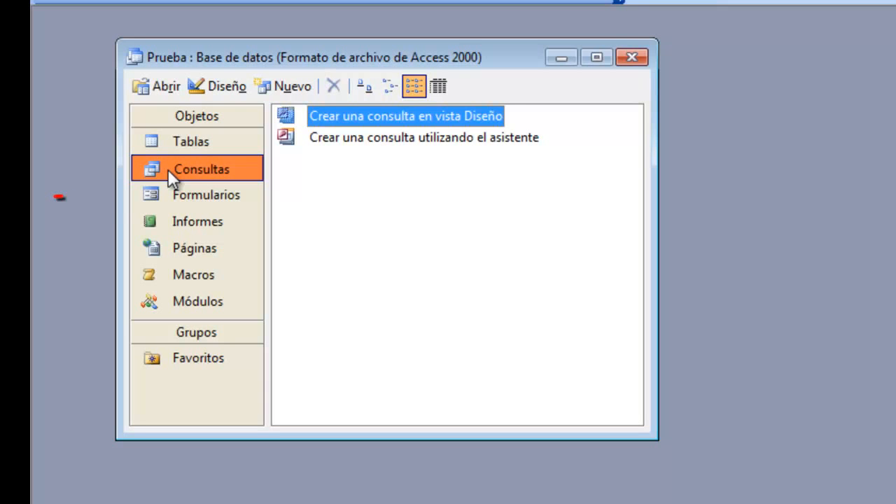
{"action": "left_click", "coordinate": [184, 194]}
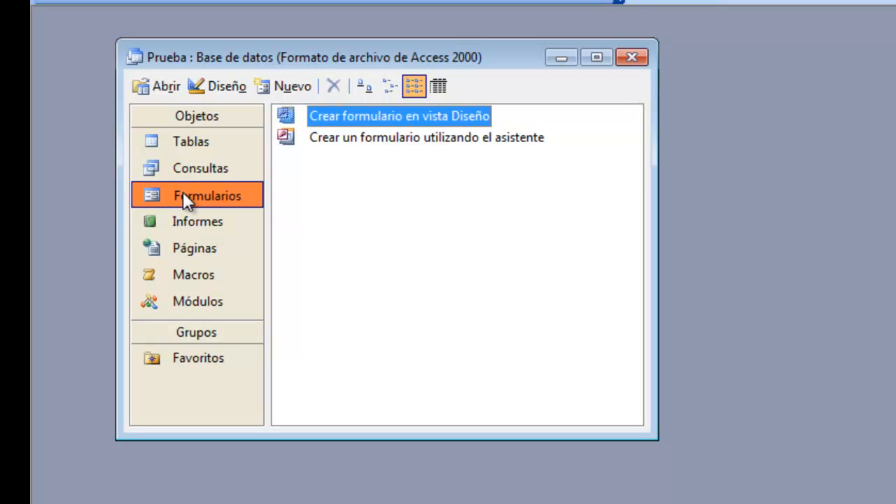
{"action": "left_click", "coordinate": [190, 228]}
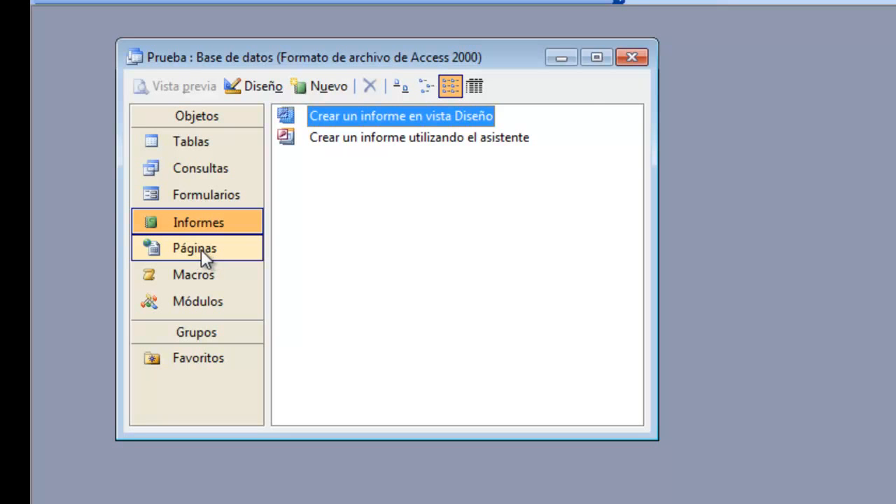
{"action": "left_click", "coordinate": [201, 249]}
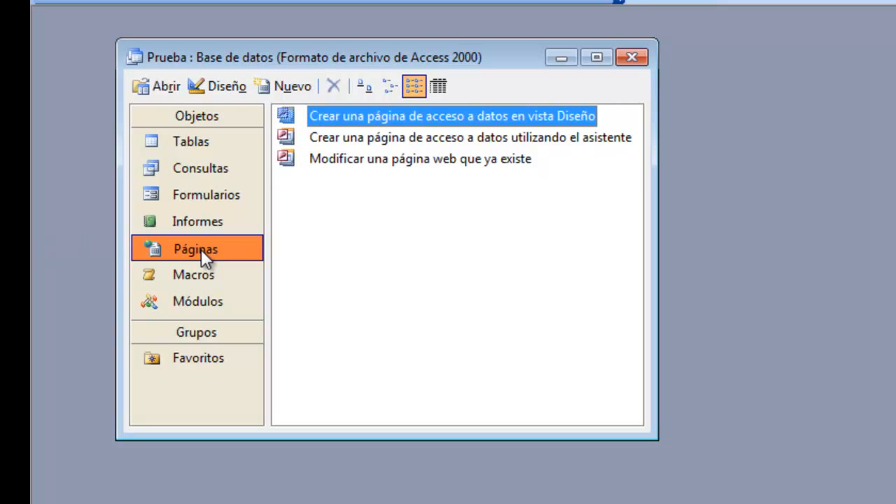
{"action": "left_click", "coordinate": [206, 275]}
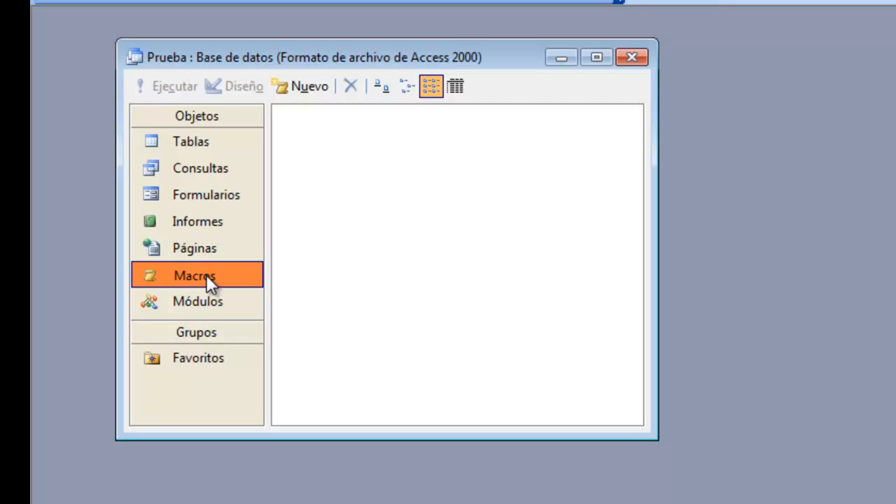
{"action": "left_click", "coordinate": [207, 308]}
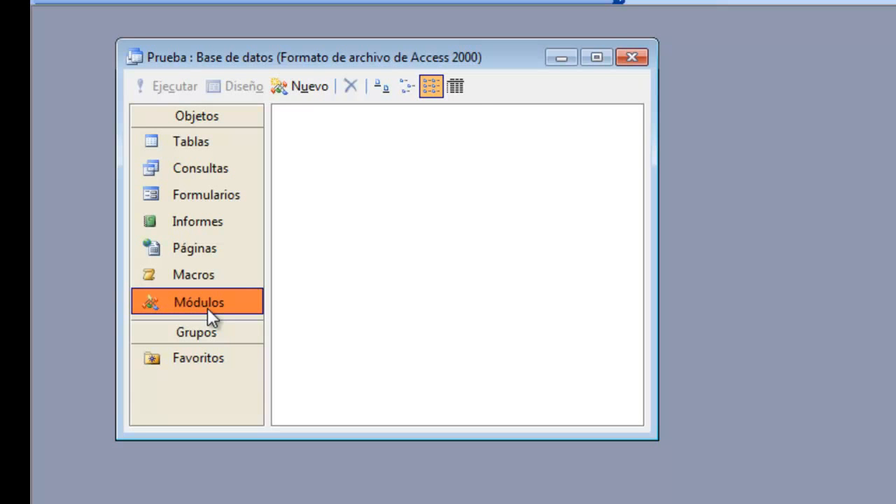
{"action": "left_click", "coordinate": [212, 140]}
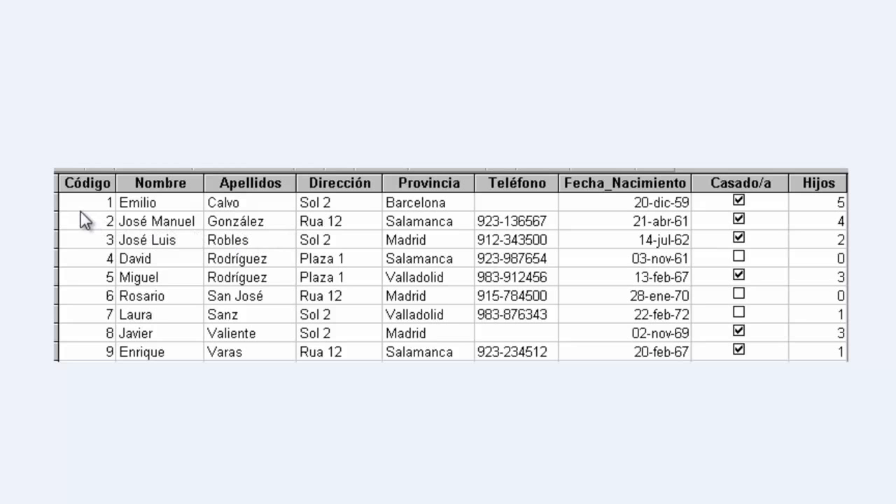
{"action": "key", "text": "Right"}
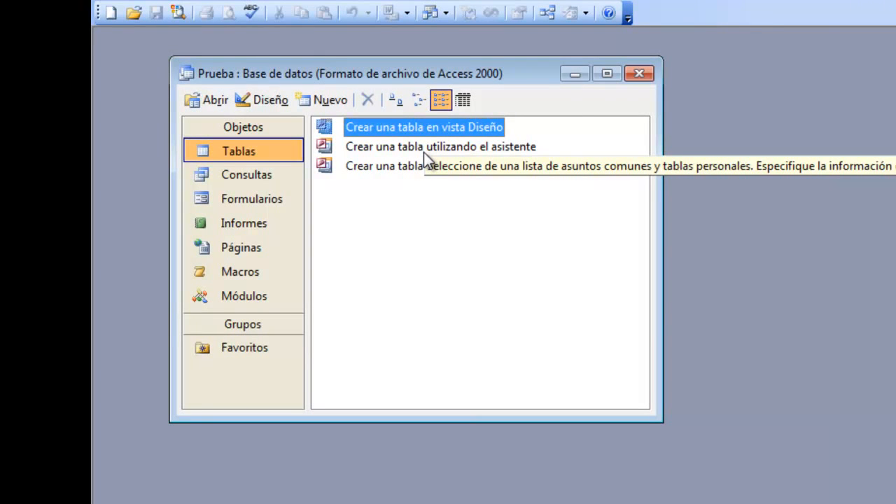
Preview the sample fields of the Contactos and Clientes tables in the table wizard without creating a table
{"action": "double_click", "coordinate": [424, 152]}
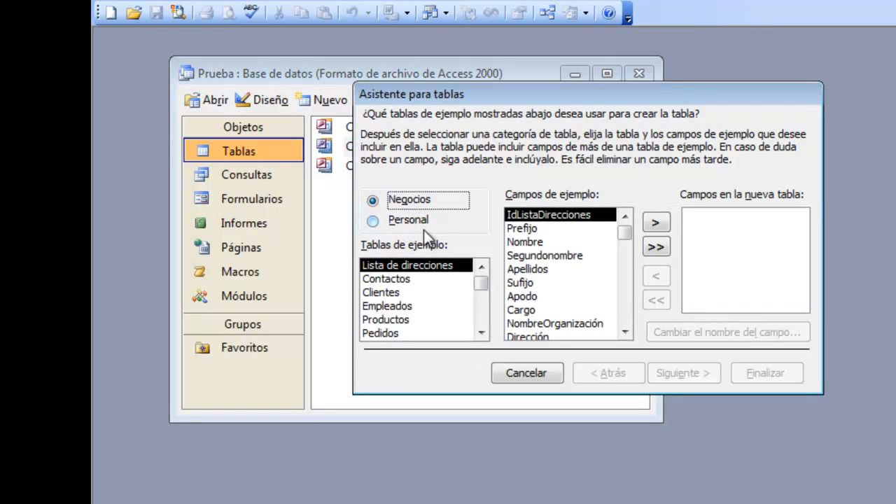
{"action": "left_click", "coordinate": [409, 280]}
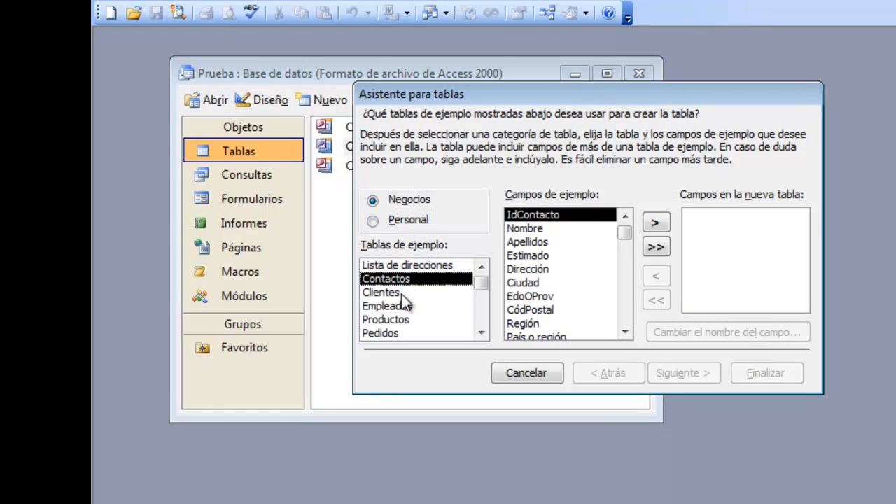
{"action": "left_click", "coordinate": [406, 293]}
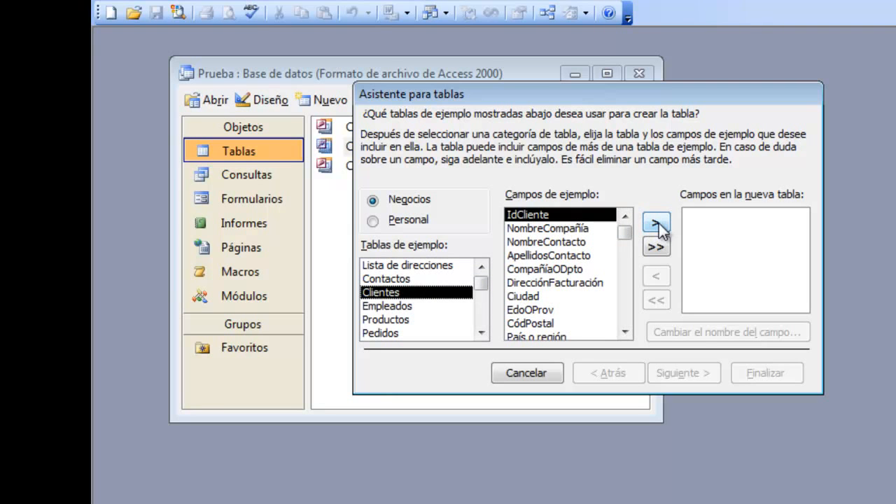
{"action": "left_click", "coordinate": [546, 372]}
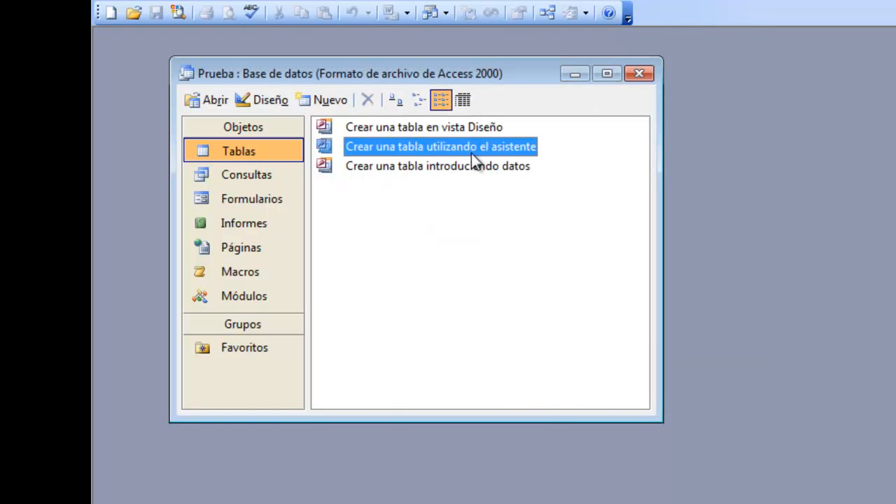
Try creating a table by entering data, with its first two columns renamed bb and bnb, and discard it unsaved
{"action": "double_click", "coordinate": [459, 166]}
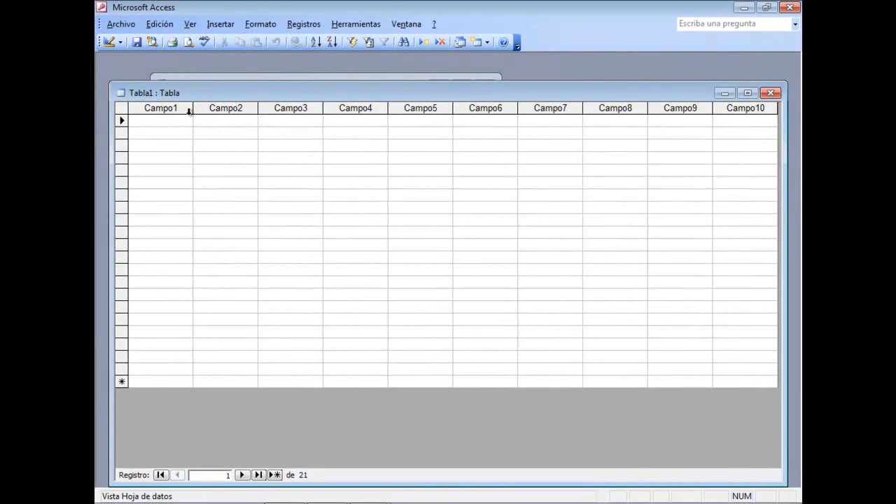
{"action": "left_click", "coordinate": [175, 107]}
{"action": "double_click", "coordinate": [177, 108]}
{"action": "type", "text": "bnb"}
{"action": "left_click", "coordinate": [244, 108]}
{"action": "double_click", "coordinate": [244, 107]}
{"action": "type", "text": "bnb"}
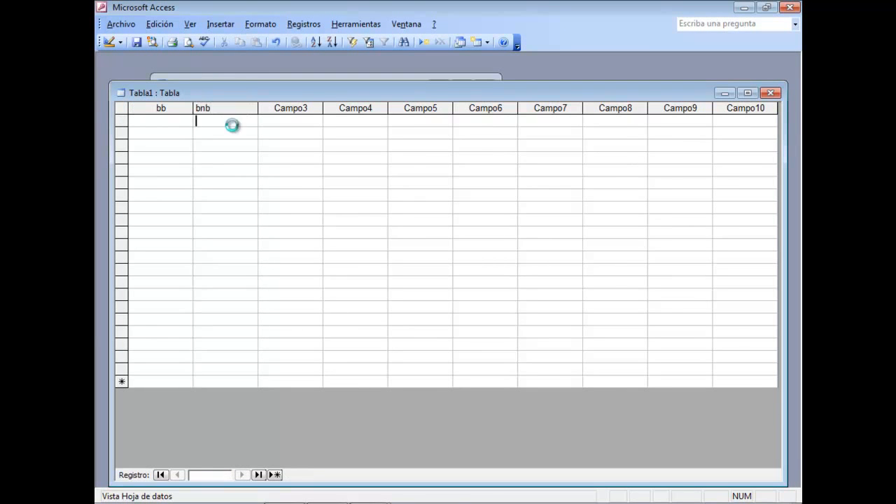
{"action": "left_click", "coordinate": [234, 126]}
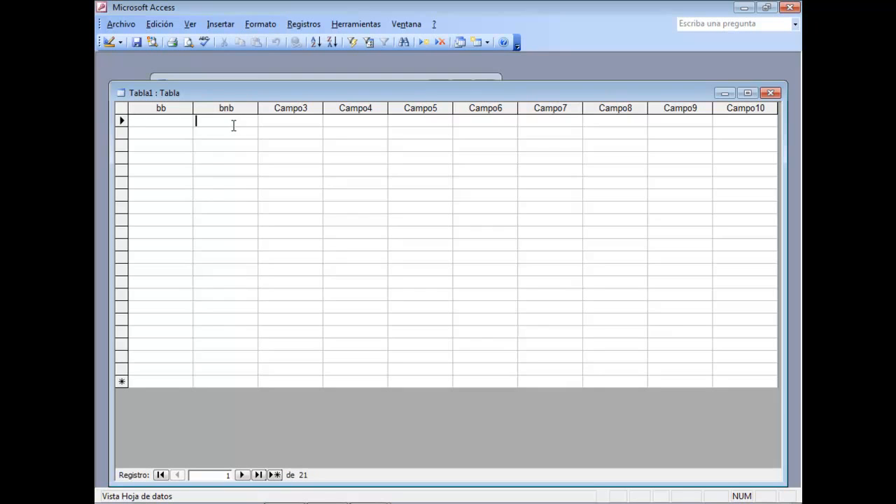
{"action": "left_click", "coordinate": [771, 93]}
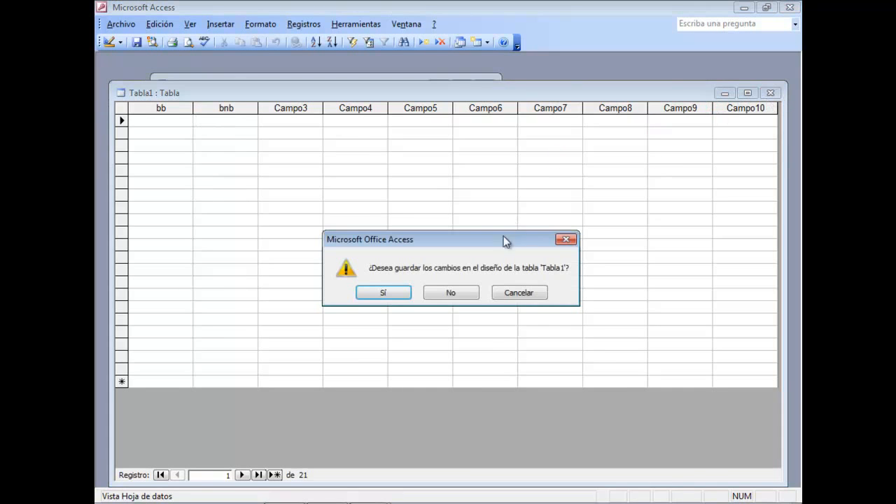
{"action": "left_click", "coordinate": [460, 291]}
Review the Importar tabla and Vincular tabla options for a new table and close the dialog without creating one
{"action": "left_click", "coordinate": [314, 125]}
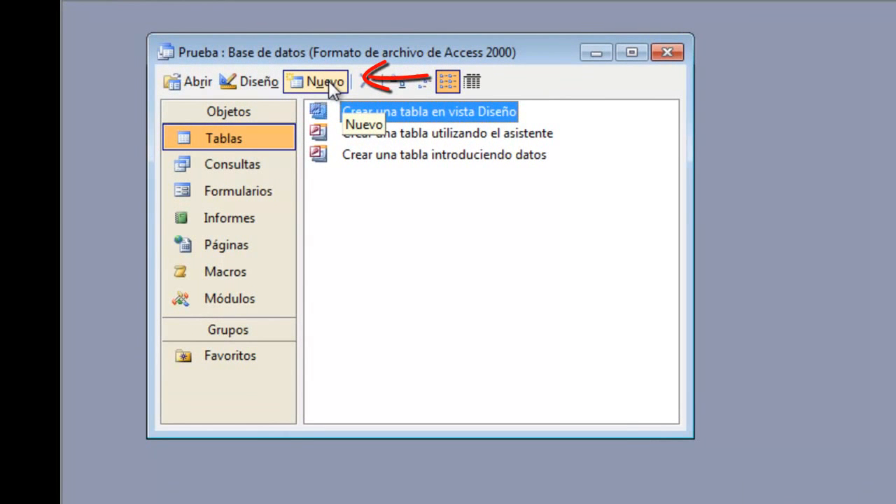
{"action": "left_click", "coordinate": [329, 80]}
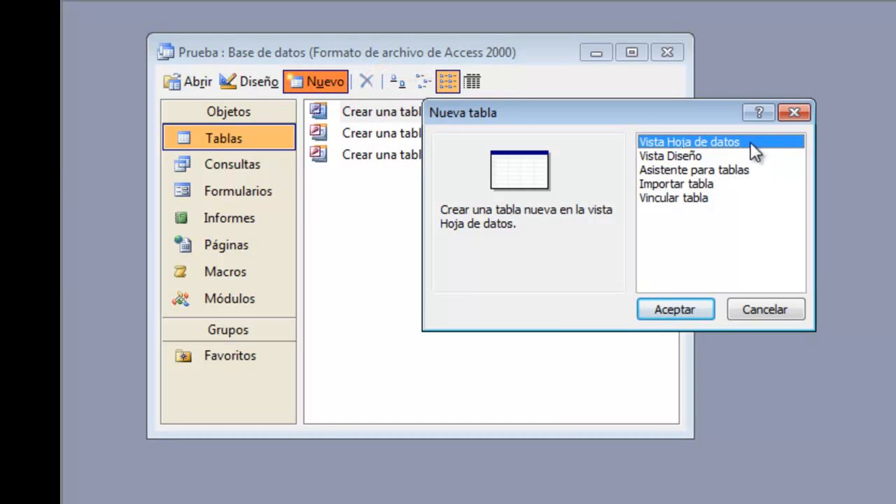
{"action": "left_click", "coordinate": [706, 186]}
{"action": "left_click", "coordinate": [704, 198]}
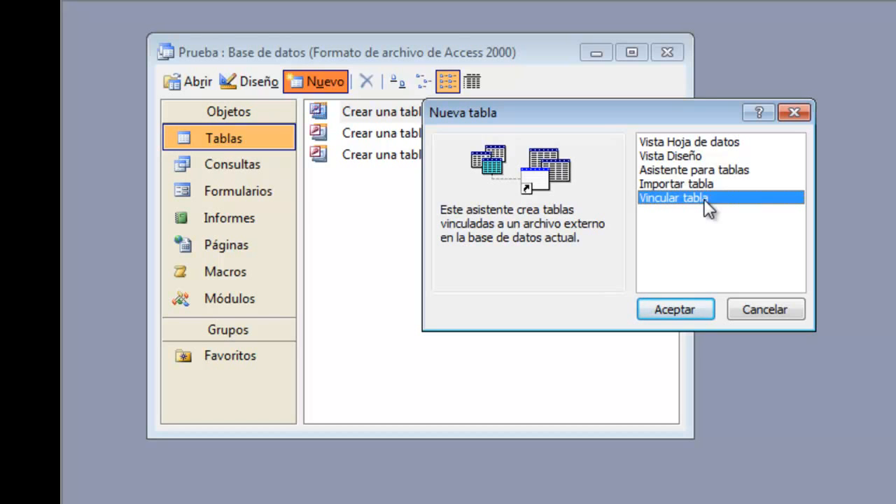
{"action": "left_click", "coordinate": [776, 308]}
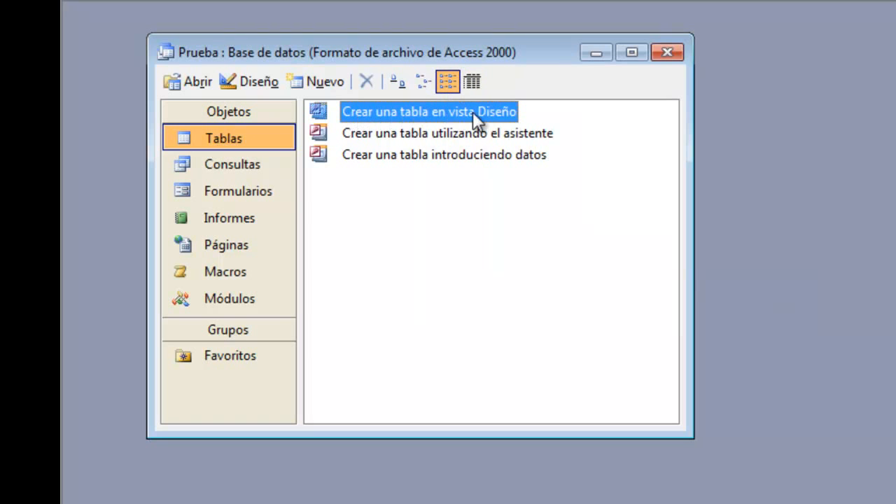
Create a new table in Design view and enter Nombre as its first field, with the Texto data type
{"action": "double_click", "coordinate": [429, 112]}
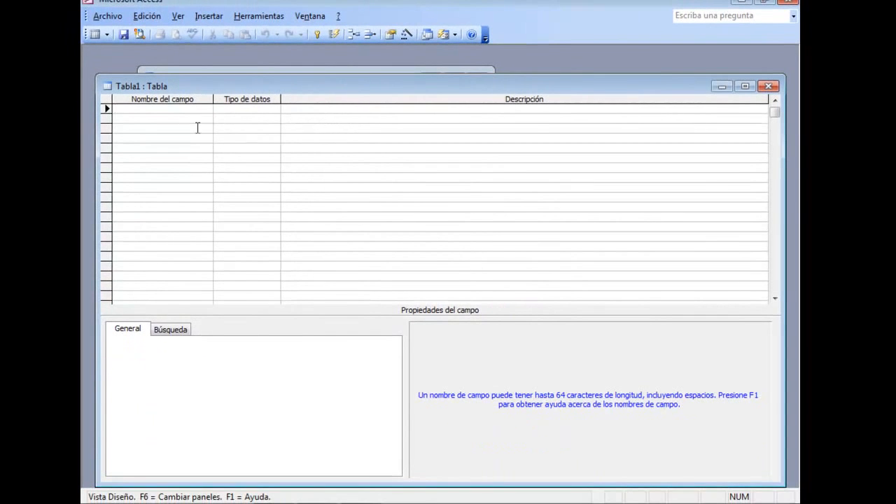
{"action": "left_click", "coordinate": [176, 118]}
{"action": "left_click", "coordinate": [174, 131]}
{"action": "left_click", "coordinate": [173, 139]}
{"action": "left_click", "coordinate": [171, 147]}
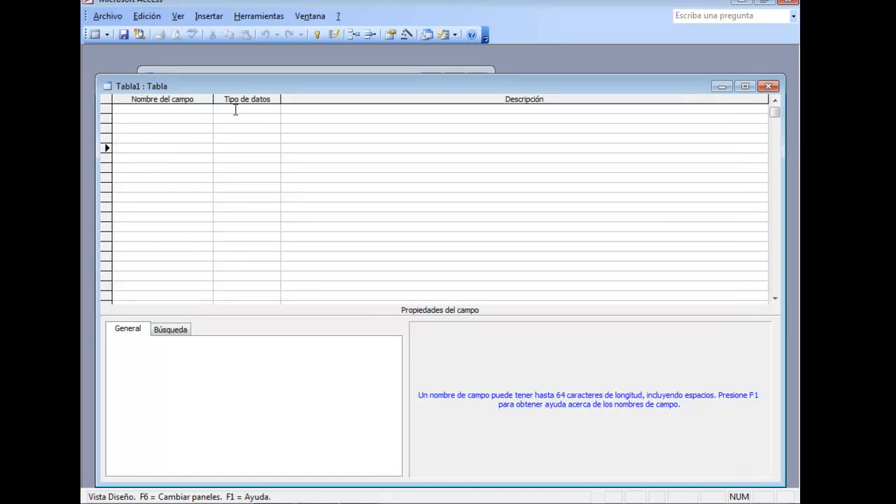
{"action": "left_click", "coordinate": [133, 107]}
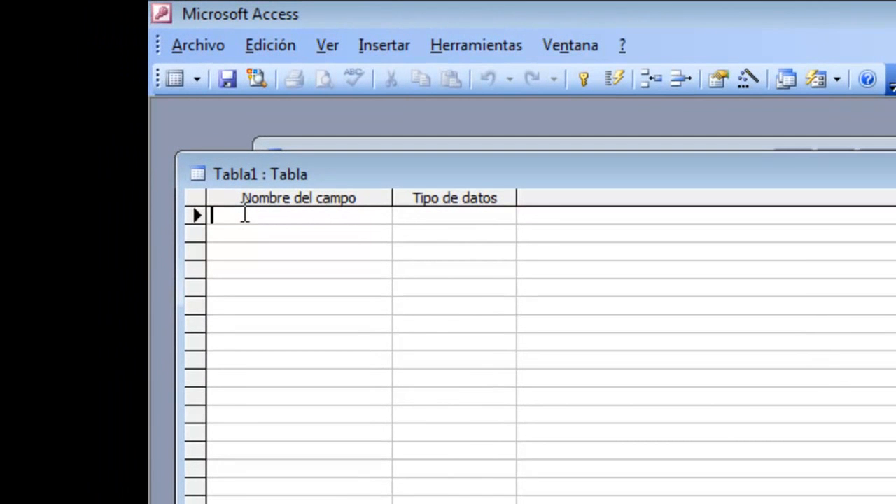
{"action": "type", "text": "Nombre"}
{"action": "key", "text": "Tab"}
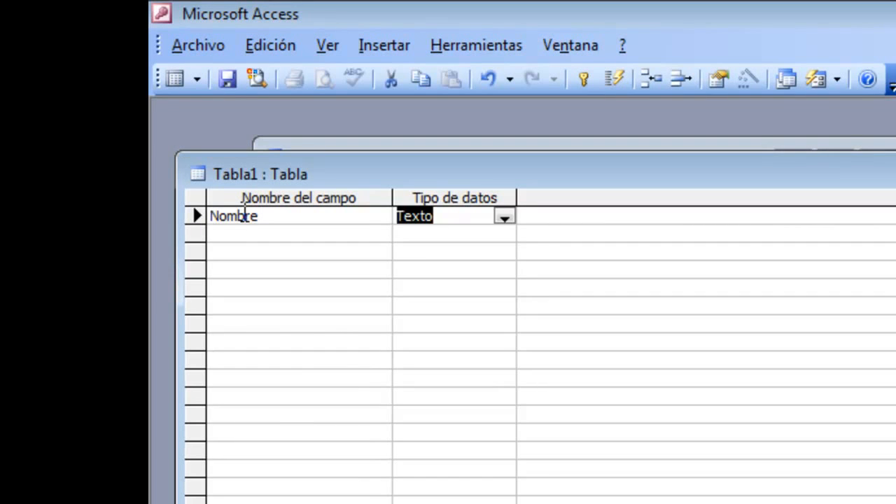
Review the data types available for the Nombre field, keep Texto, and enter Nombre de mi amigo as its description
{"action": "left_click", "coordinate": [505, 216]}
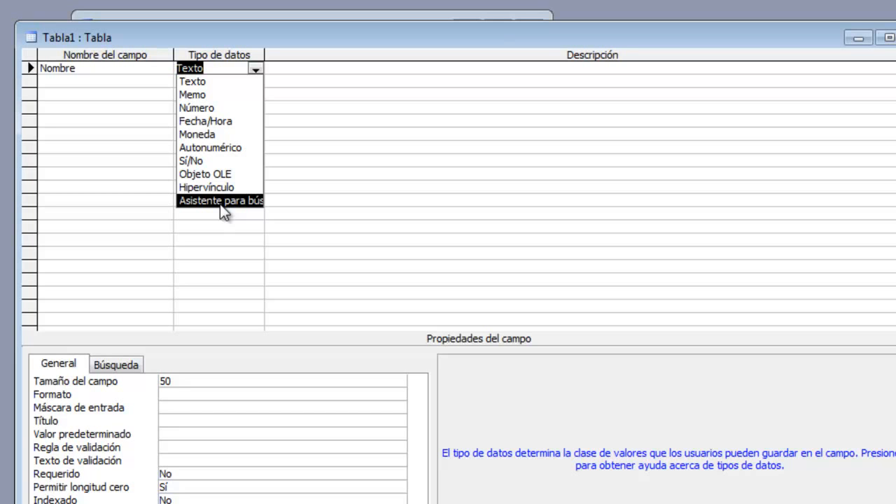
{"action": "left_click", "coordinate": [297, 64]}
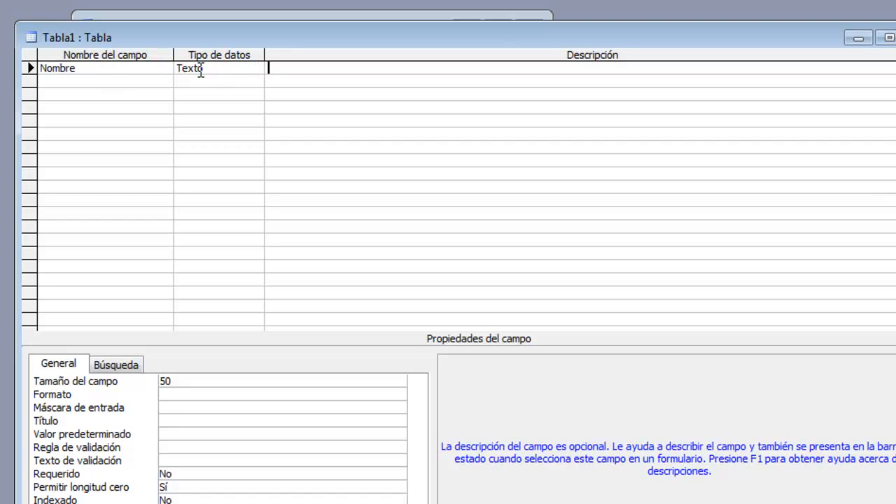
{"action": "left_click", "coordinate": [140, 69]}
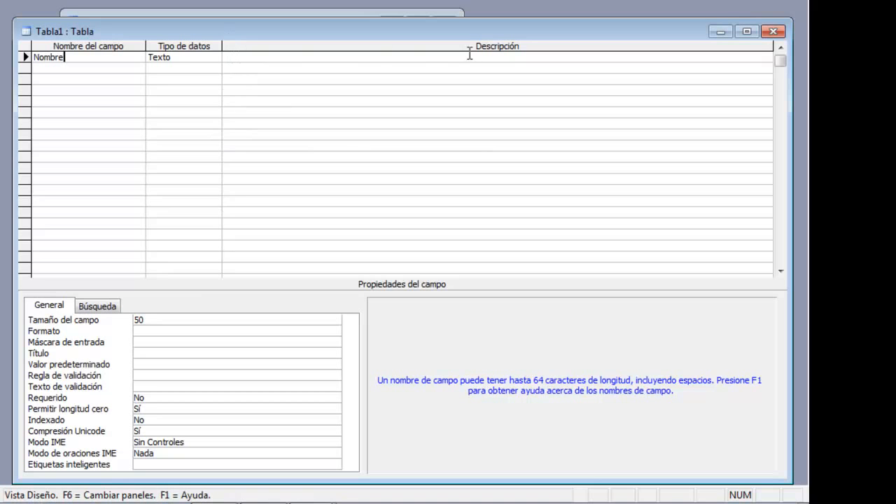
{"action": "left_click", "coordinate": [234, 56]}
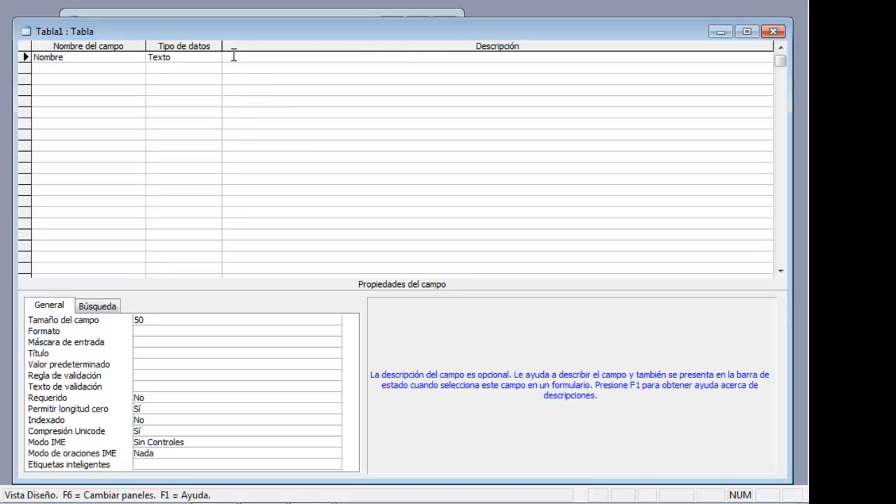
{"action": "type", "text": "Nombre de mi amigo"}
Add an Apellido field below Nombre with the Texto data type and no description
{"action": "left_click", "coordinate": [72, 67]}
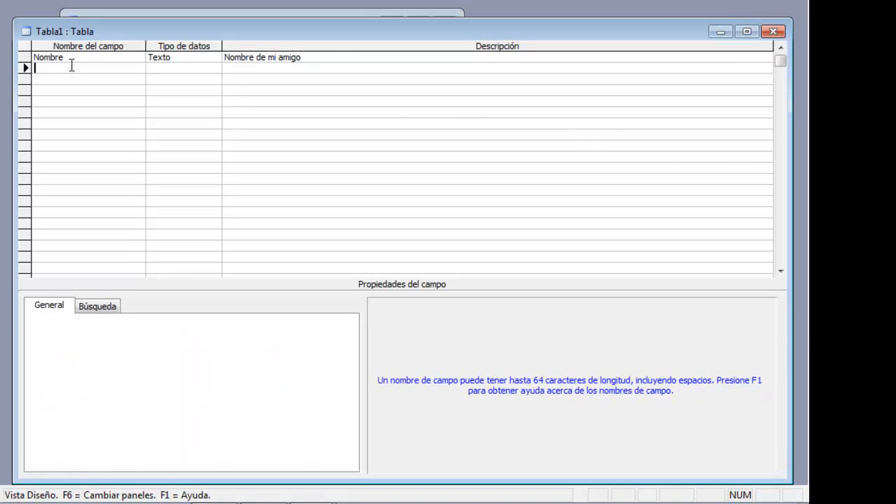
{"action": "type", "text": "Apellido"}
{"action": "key", "text": "Tab"}
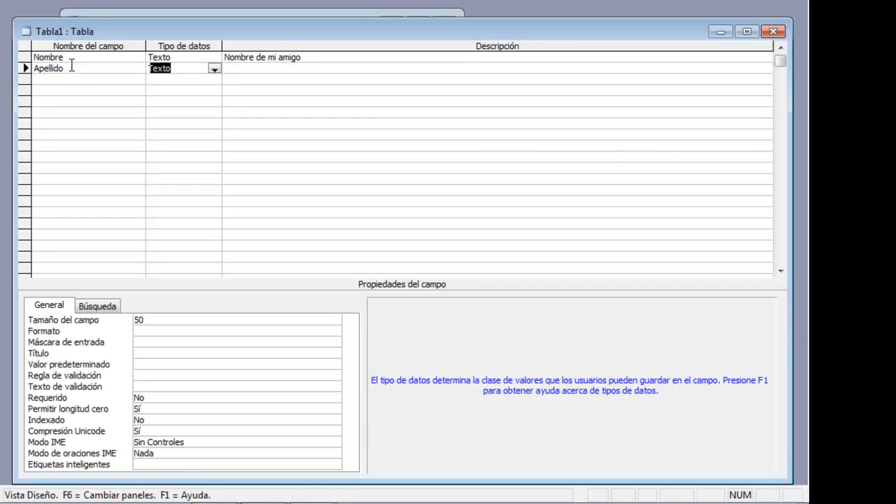
{"action": "key", "text": "Tab"}
{"action": "key", "text": "Tab"}
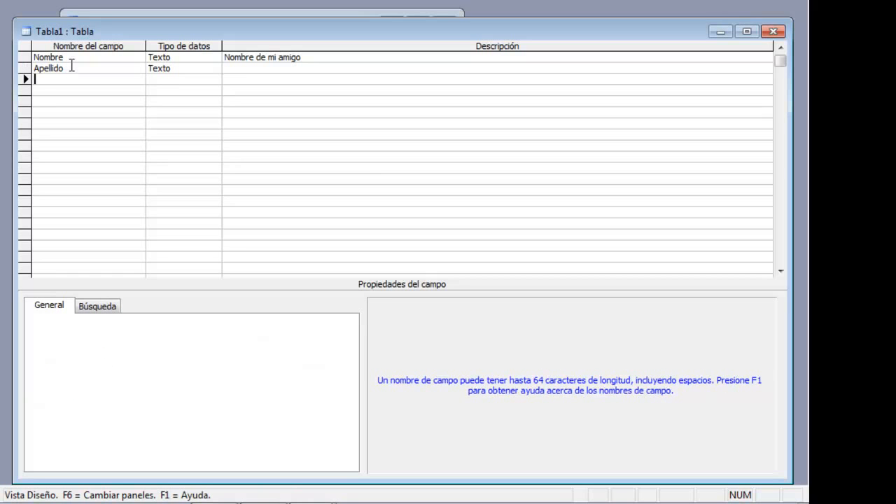
Add a Fecha nacimiento field below Apellido, leaving its data type as Texto and its description empty
{"action": "type", "text": "Fecha nacimiento"}
{"action": "key", "text": "Tab"}
{"action": "key", "text": "Tab"}
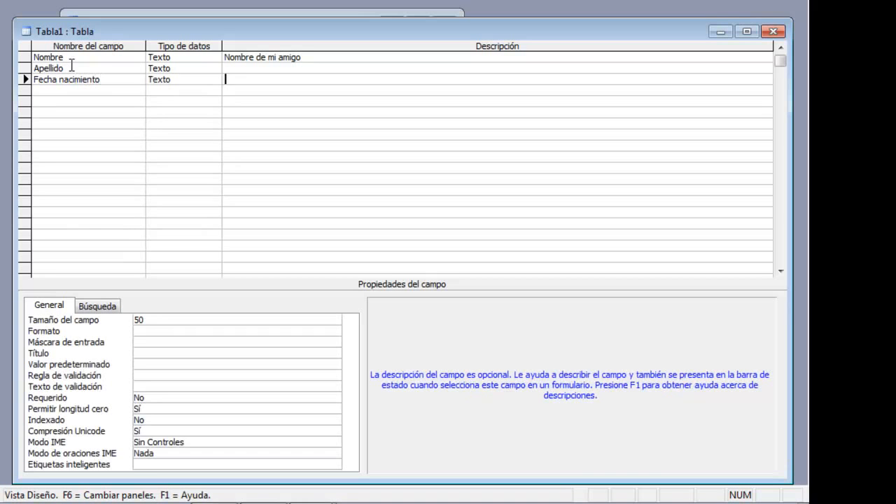
{"action": "key", "text": "Tab"}
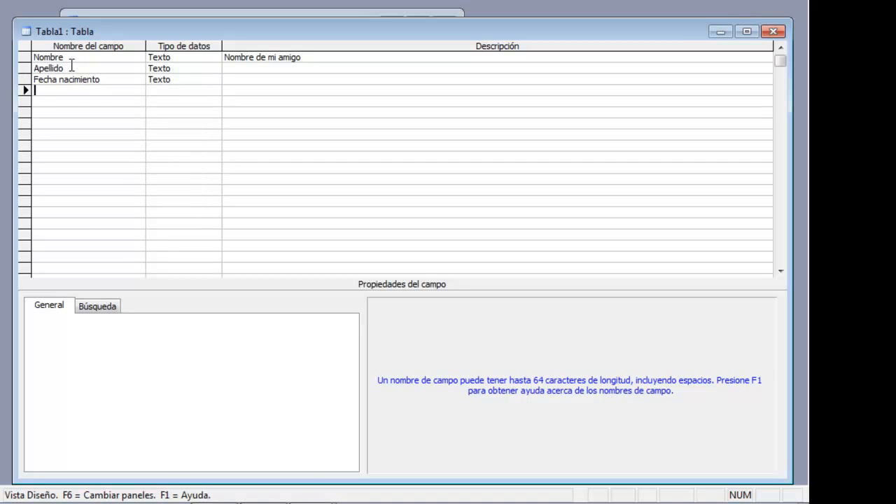
Add the fields hijos and Trabaja below Fecha nacimiento, both with the default Texto data type
{"action": "type", "text": "hijos"}
{"action": "key", "text": "Tab"}
{"action": "key", "text": "Tab"}
{"action": "key", "text": "Tab"}
{"action": "type", "text": "Trabaja"}
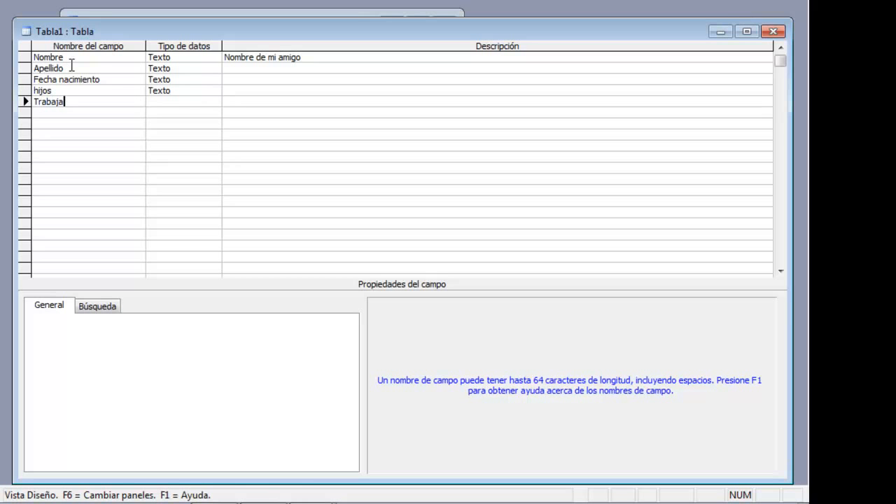
{"action": "key", "text": "Return"}
{"action": "key", "text": "Return"}
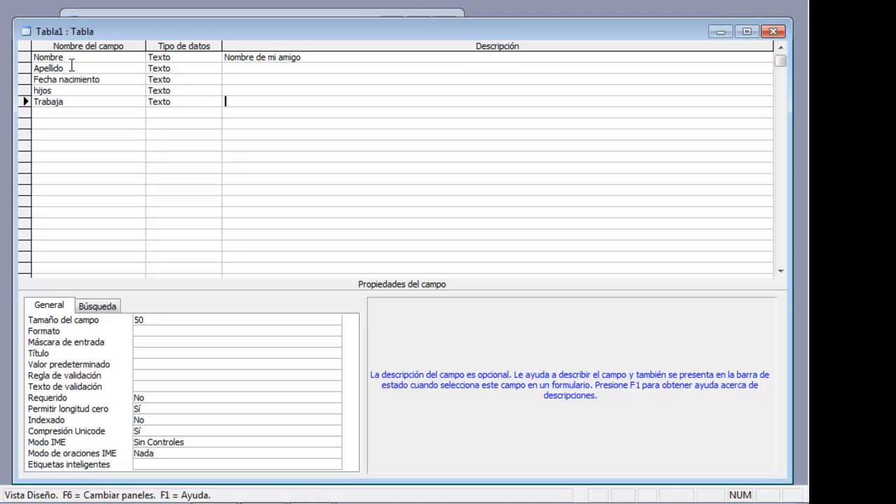
Set the data type of the Fecha nacimiento field to Fecha/Hora
{"action": "left_click", "coordinate": [161, 57]}
{"action": "left_click", "coordinate": [158, 68]}
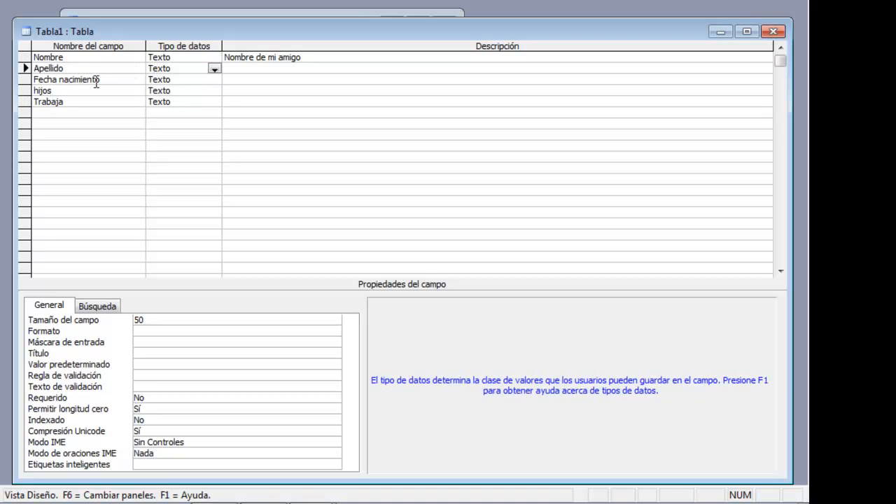
{"action": "left_click", "coordinate": [195, 80]}
{"action": "left_click", "coordinate": [214, 81]}
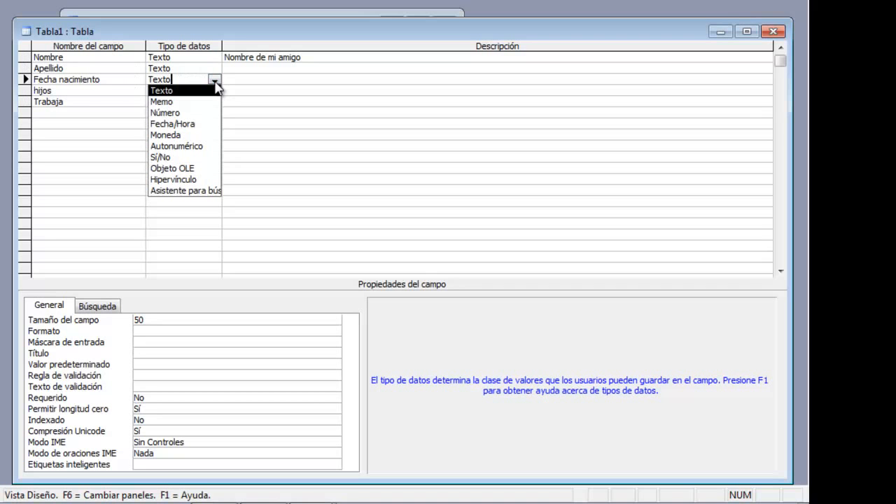
{"action": "left_click", "coordinate": [207, 124]}
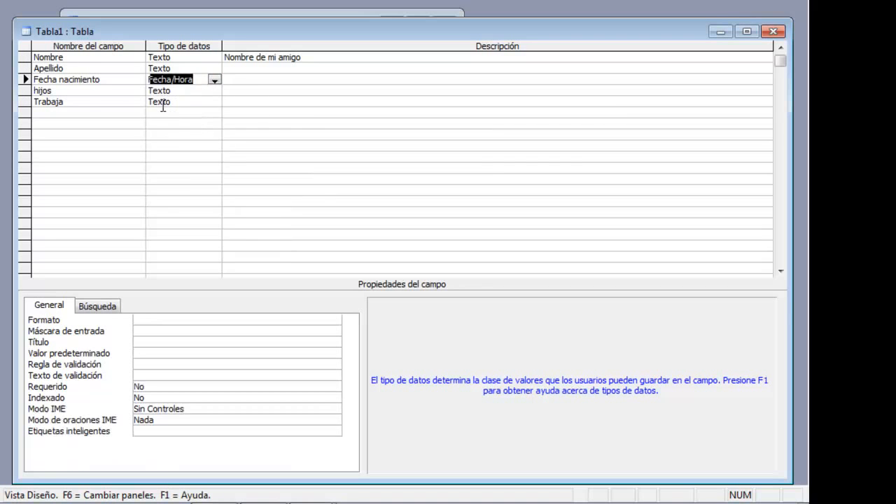
Set the data type of the hijos field to Número and that of the Trabaja field to Sí/No
{"action": "left_click", "coordinate": [179, 90]}
{"action": "left_click", "coordinate": [214, 91]}
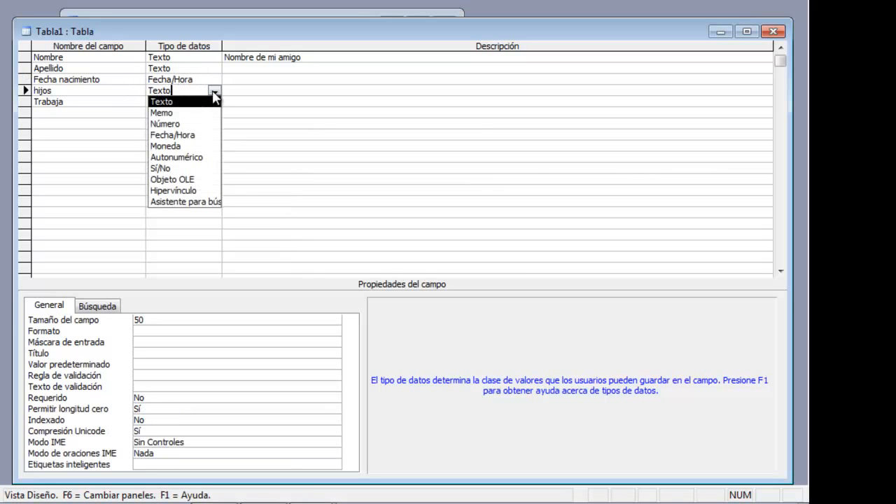
{"action": "left_click", "coordinate": [198, 124]}
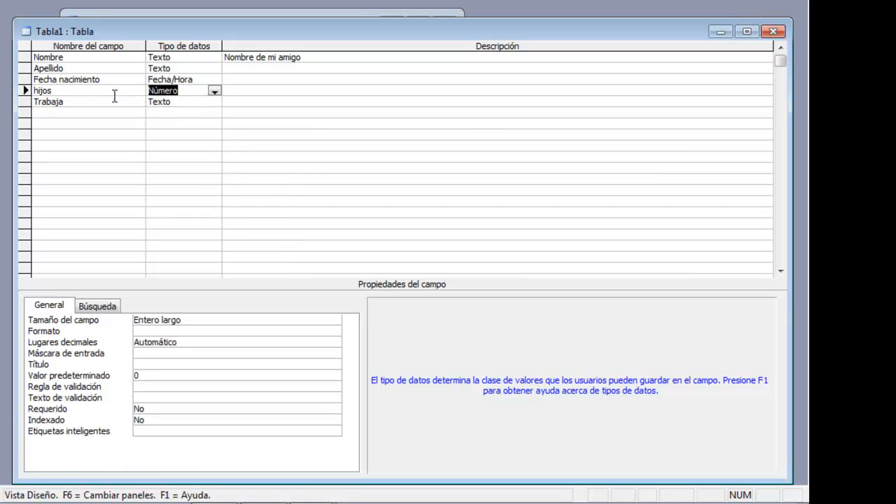
{"action": "left_click", "coordinate": [105, 101]}
{"action": "left_click", "coordinate": [198, 102]}
{"action": "left_click", "coordinate": [214, 103]}
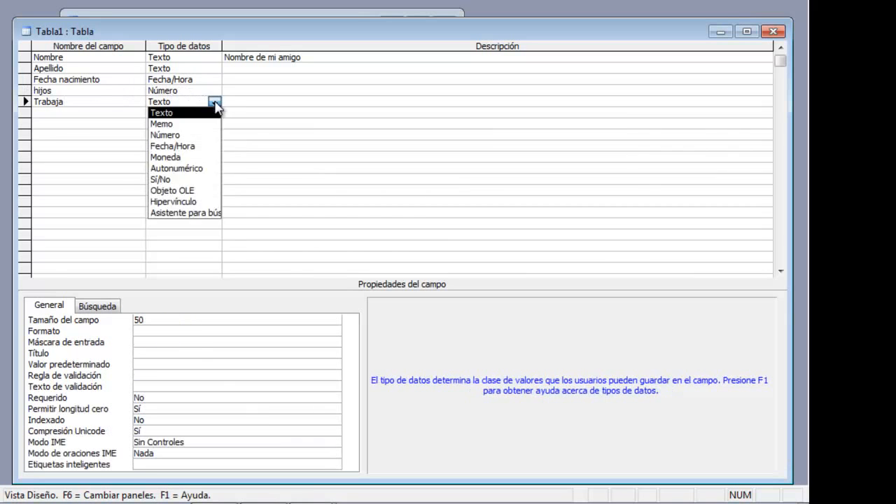
{"action": "left_click", "coordinate": [193, 180]}
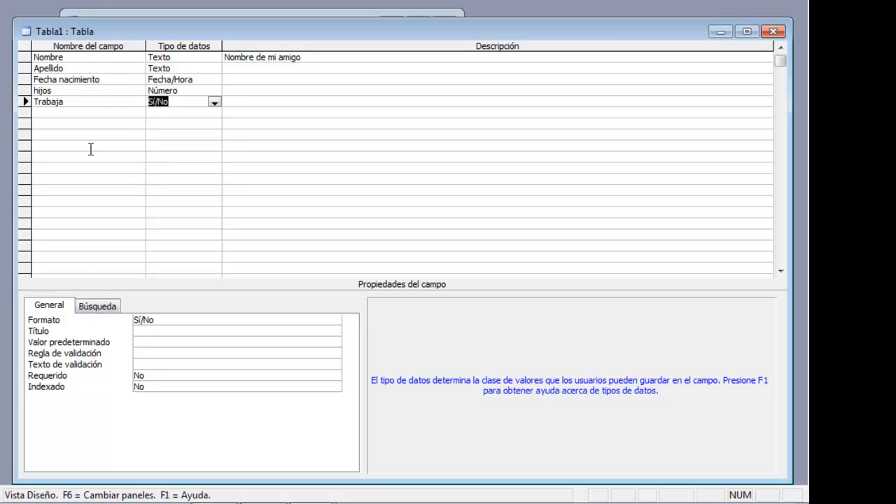
Examine the field properties of Nombre, Apellido and Fecha nacimiento, and select the Nombre and Apellido rows together
{"action": "left_click", "coordinate": [139, 57]}
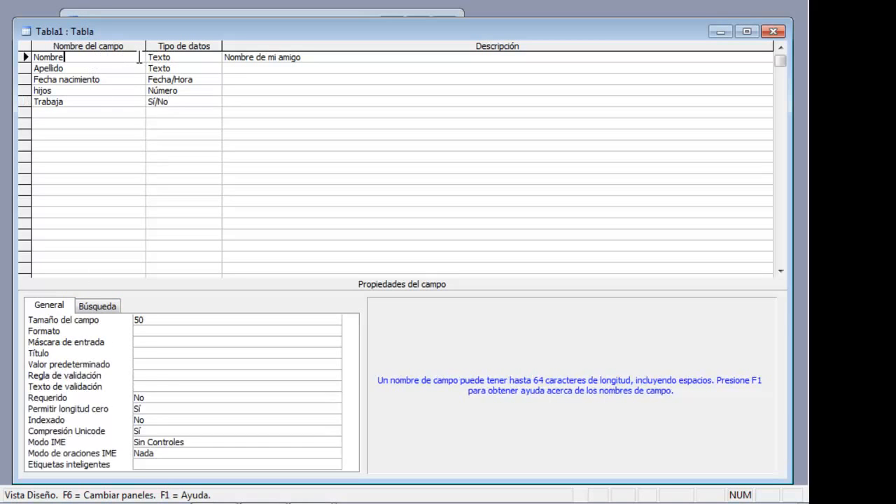
{"action": "left_click", "coordinate": [144, 69]}
{"action": "left_click", "coordinate": [140, 79]}
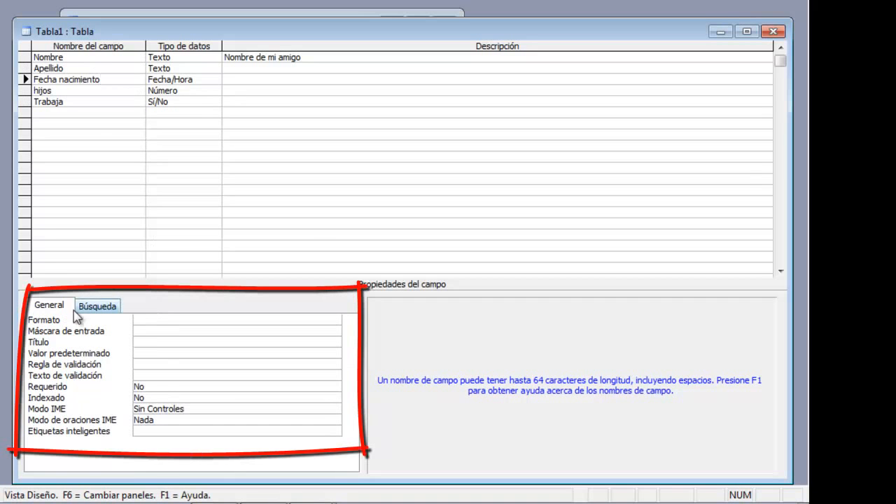
{"action": "left_click", "coordinate": [103, 57]}
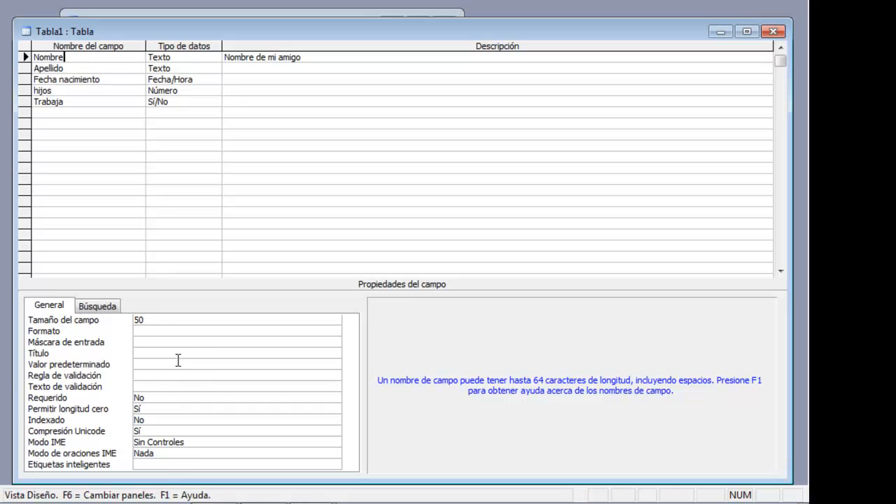
{"action": "left_click_drag", "start_coordinate": [142, 33], "coordinate": [139, 19]}
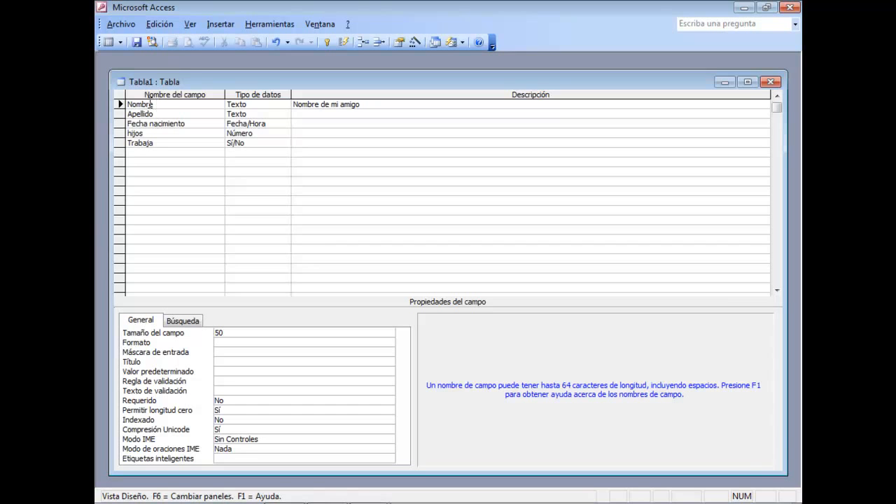
{"action": "left_click_drag", "start_coordinate": [120, 105], "coordinate": [120, 114]}
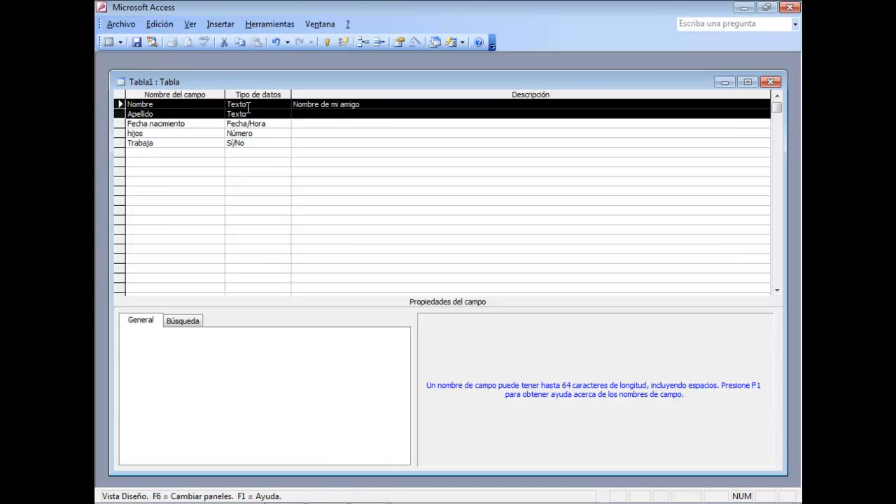
Insert a row above Nombre and add a field named nif with the Texto data type
{"action": "left_click", "coordinate": [161, 104]}
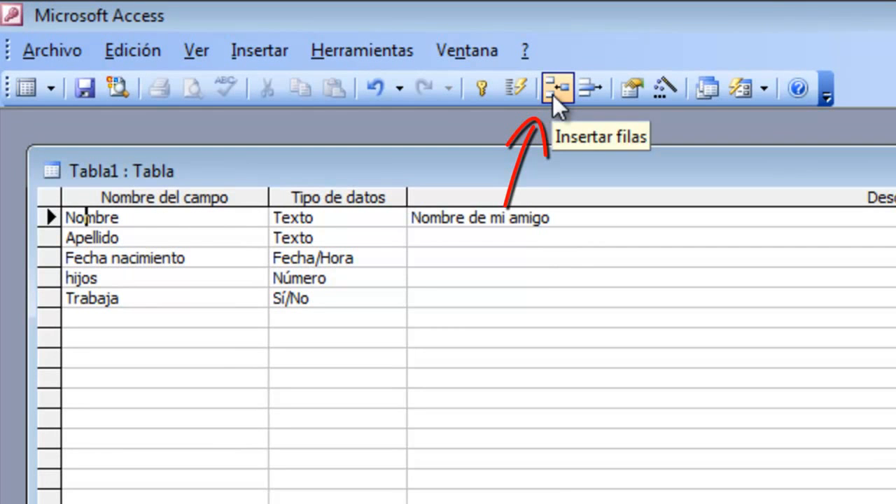
{"action": "right_click", "coordinate": [135, 216]}
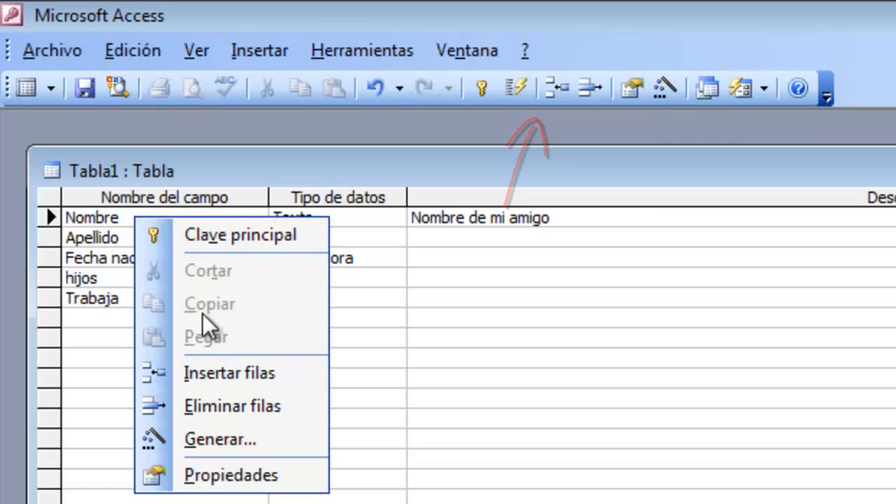
{"action": "left_click", "coordinate": [205, 373]}
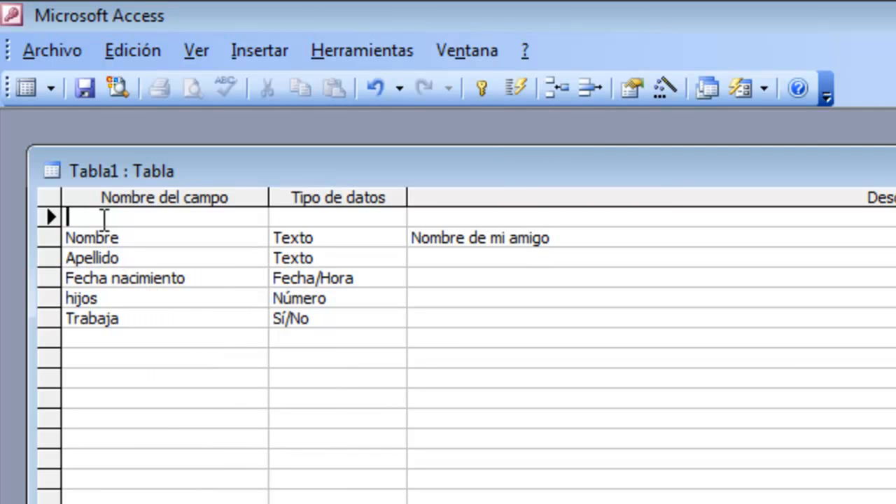
{"action": "type", "text": "nif"}
{"action": "key", "text": "Tab"}
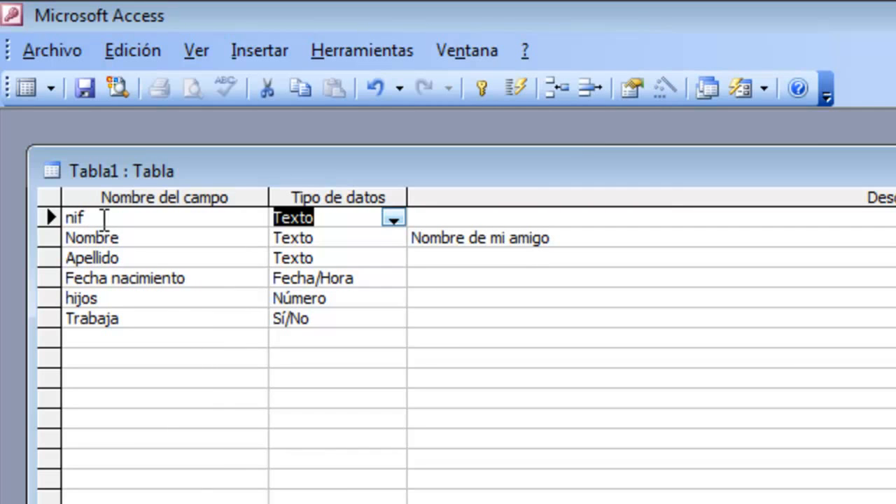
Rename the first field, nif, as Nif with an initial capital
{"action": "left_click", "coordinate": [104, 219]}
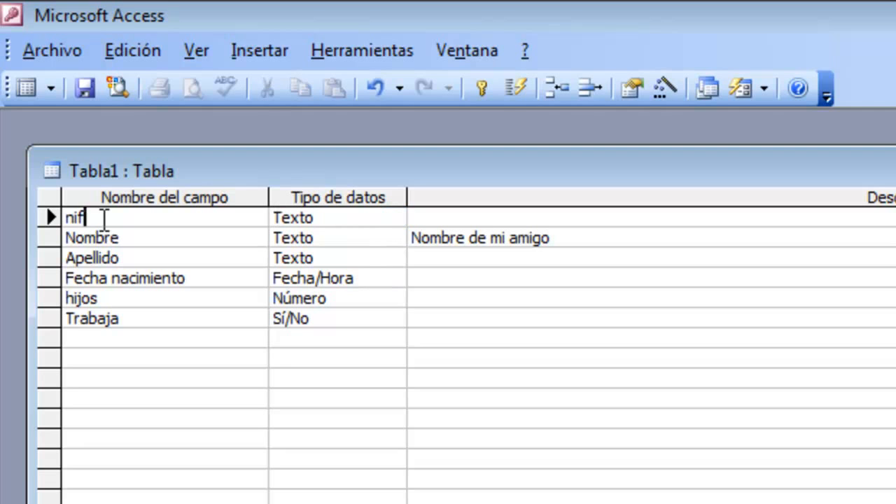
{"action": "key", "text": "BackSpace"}
{"action": "key", "text": "BackSpace"}
{"action": "key", "text": "BackSpace"}
{"action": "right_click", "coordinate": [104, 219]}
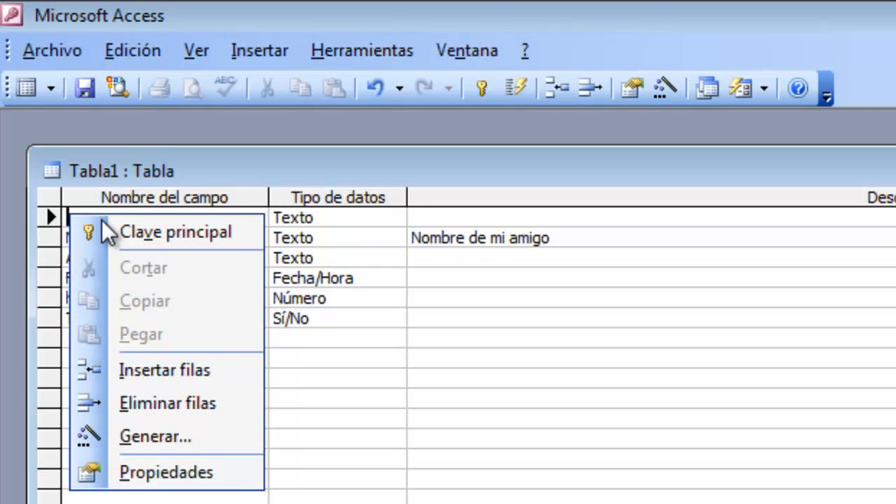
{"action": "left_click", "coordinate": [693, 238]}
{"action": "left_click", "coordinate": [173, 217]}
{"action": "type", "text": "Nif"}
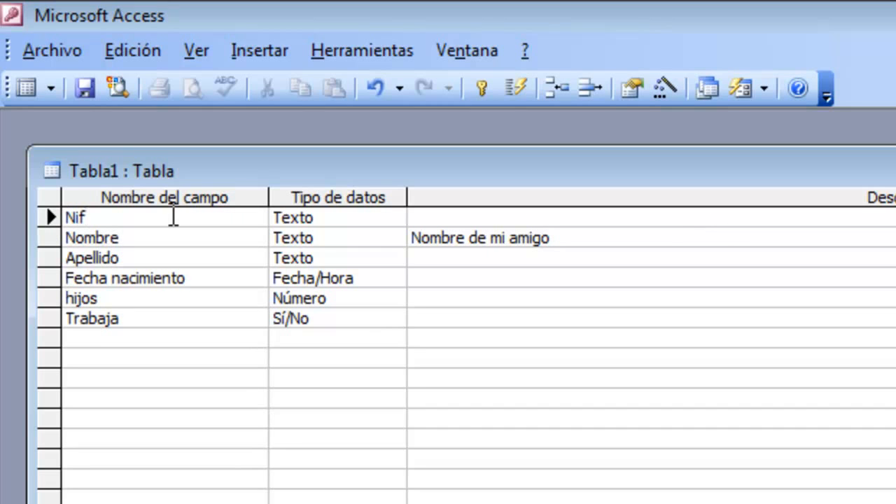
Make the Nif field the primary key and check its Indexado property
{"action": "left_click", "coordinate": [170, 242]}
{"action": "left_click", "coordinate": [156, 217]}
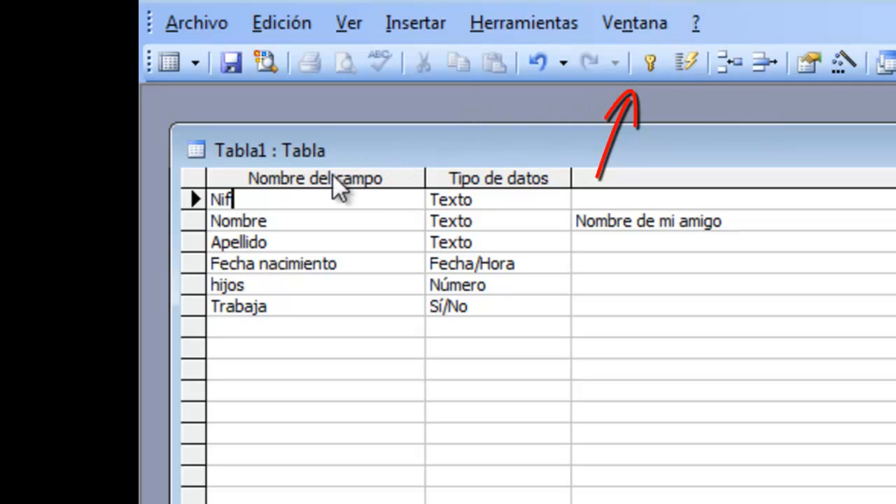
{"action": "right_click", "coordinate": [263, 199]}
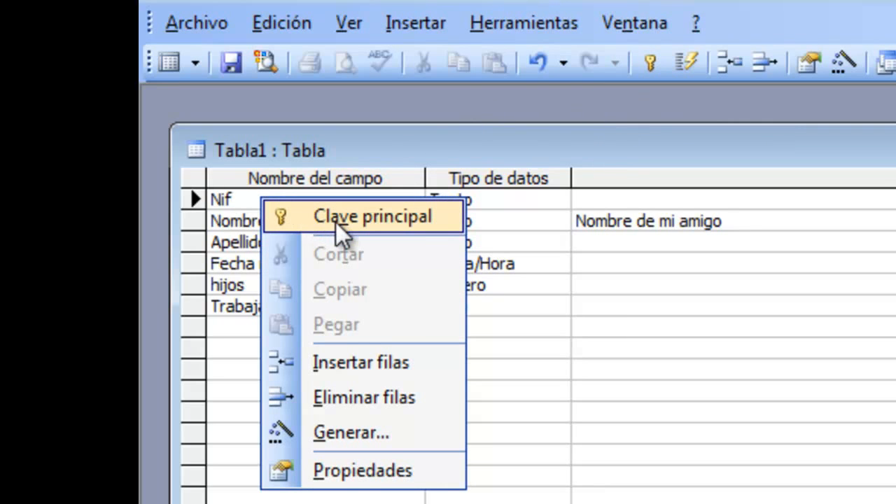
{"action": "left_click", "coordinate": [336, 222]}
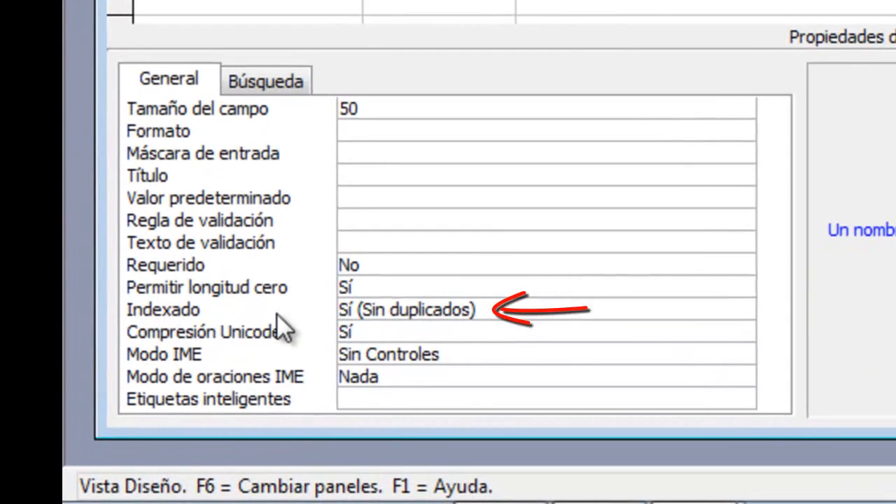
{"action": "left_click", "coordinate": [480, 310]}
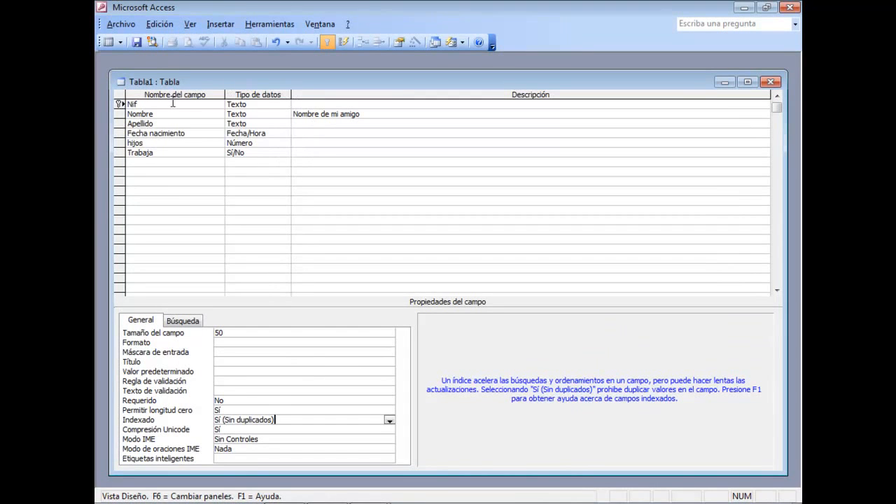
Remove the primary key from the Nif field
{"action": "left_click", "coordinate": [144, 104]}
{"action": "right_click", "coordinate": [145, 105]}
{"action": "left_click", "coordinate": [168, 114]}
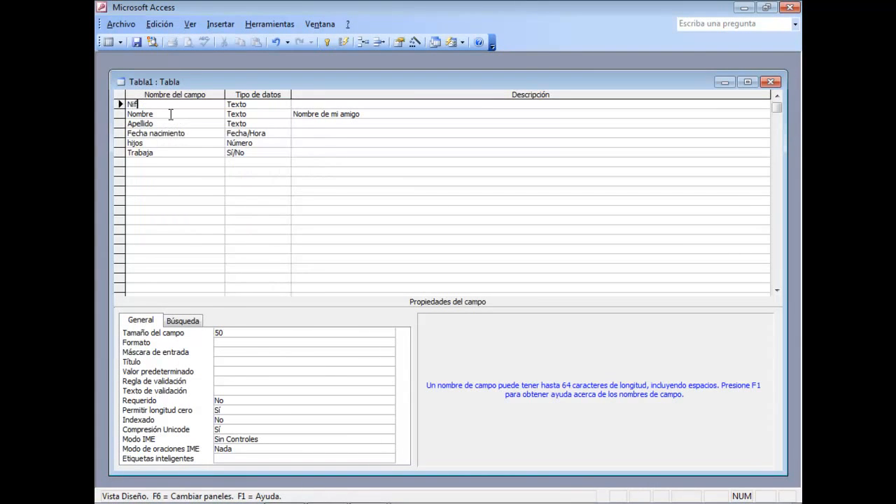
{"action": "left_click", "coordinate": [137, 42]}
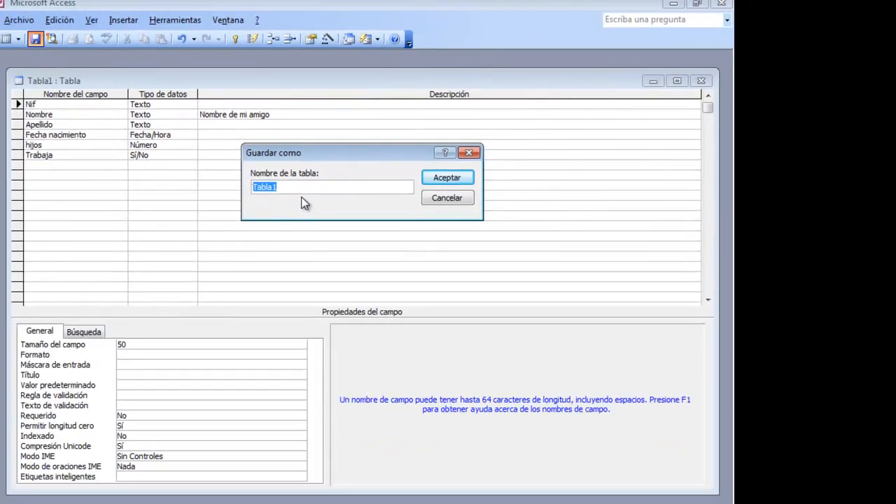
{"action": "type", "text": "Agend"}
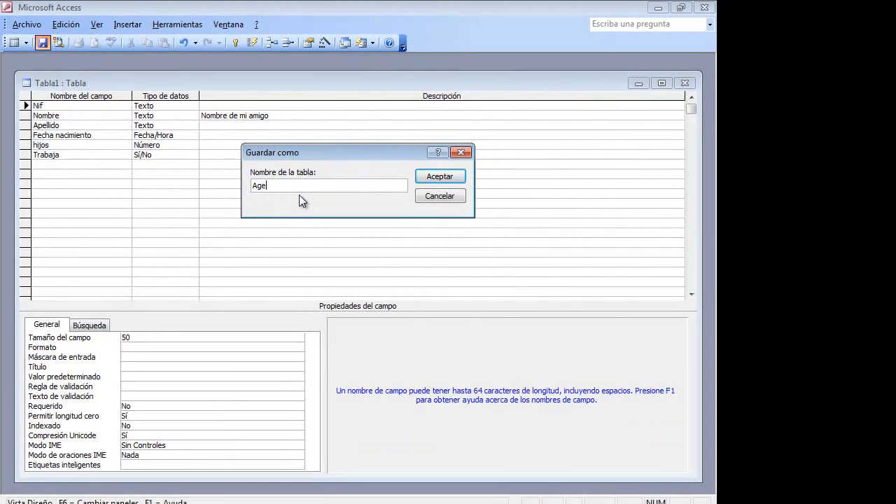
{"action": "type", "text": "a"}
{"action": "key", "text": "Return"}
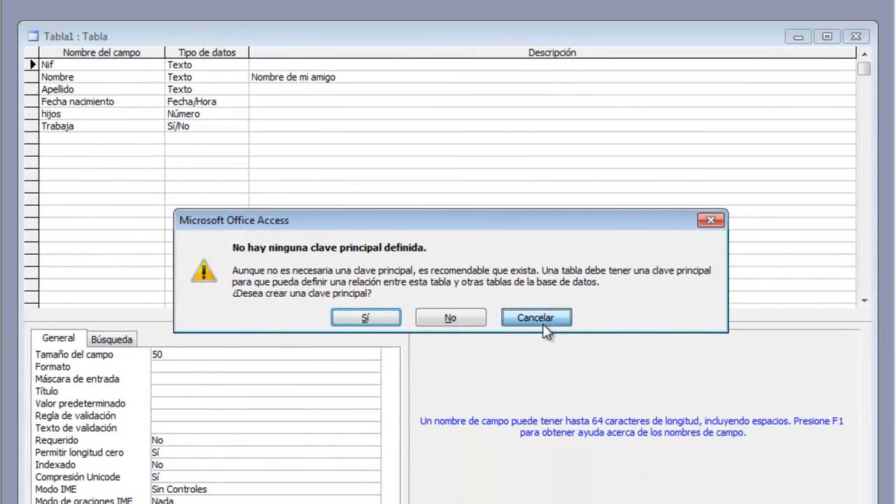
{"action": "left_click", "coordinate": [543, 324]}
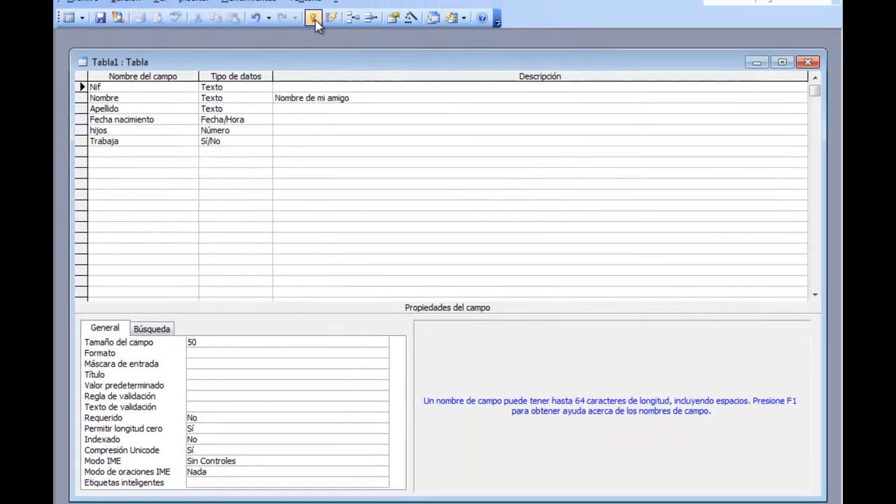
Make the Nif field the primary key, then save the table as Agenda and close its design
{"action": "left_click", "coordinate": [313, 18]}
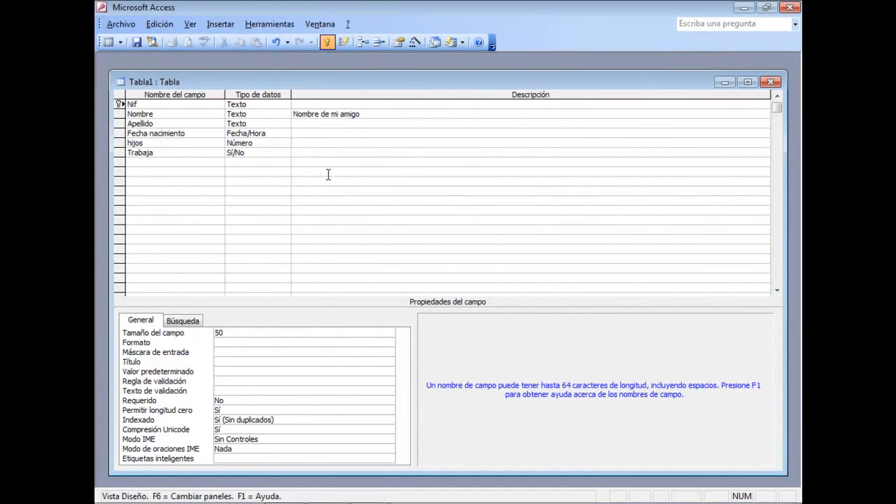
{"action": "left_click", "coordinate": [137, 43]}
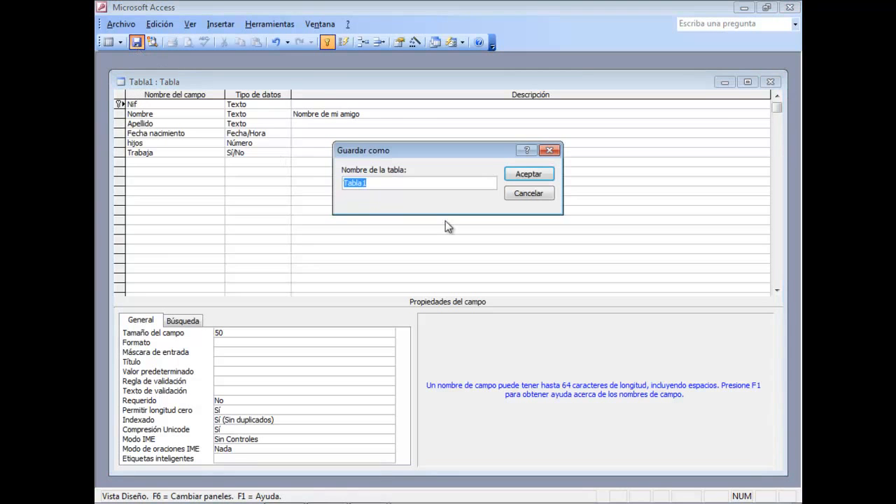
{"action": "type", "text": "Agenda"}
{"action": "left_click", "coordinate": [542, 175]}
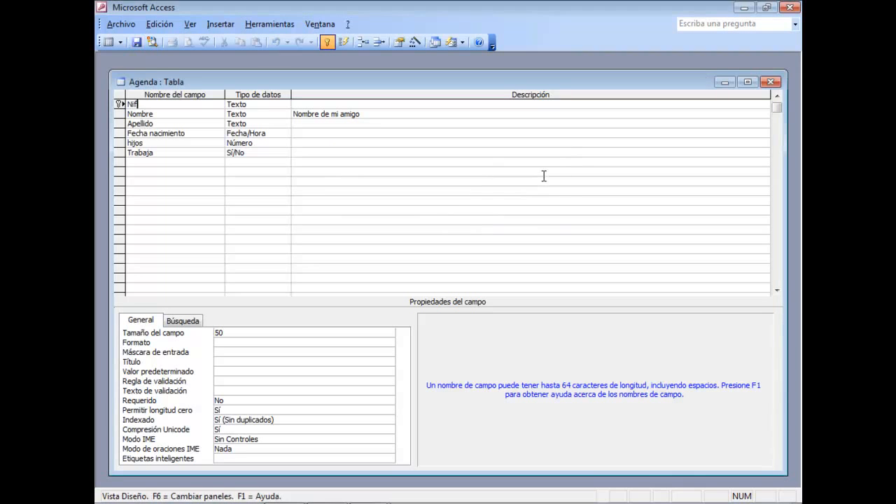
{"action": "left_click", "coordinate": [770, 82]}
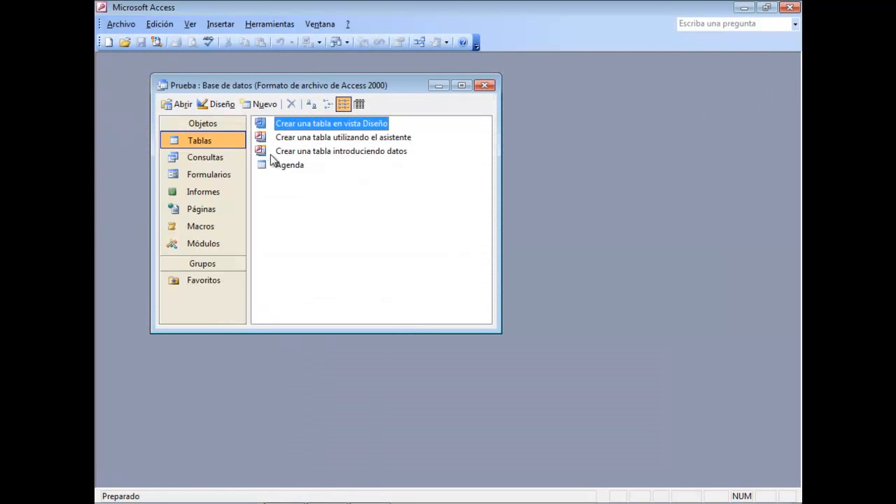
Open the Agenda table for data entry and enter the person's identification number in the first record's Nif field
{"action": "left_click", "coordinate": [289, 165]}
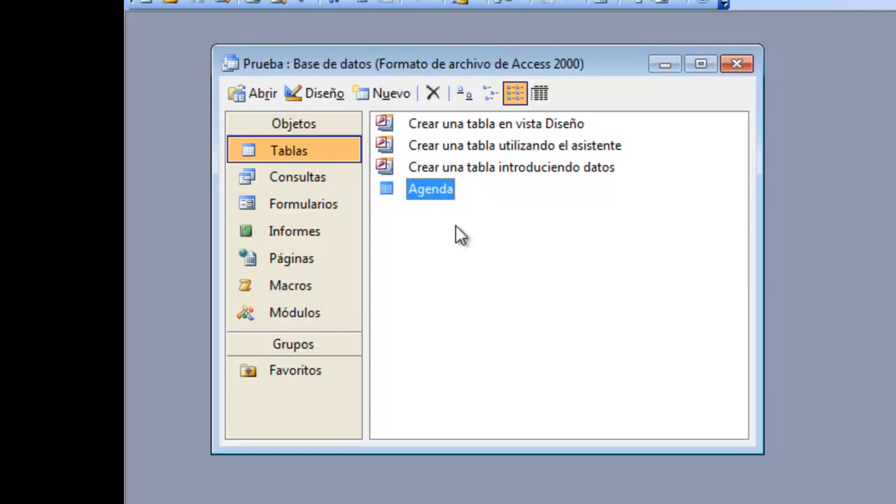
{"action": "double_click", "coordinate": [434, 189]}
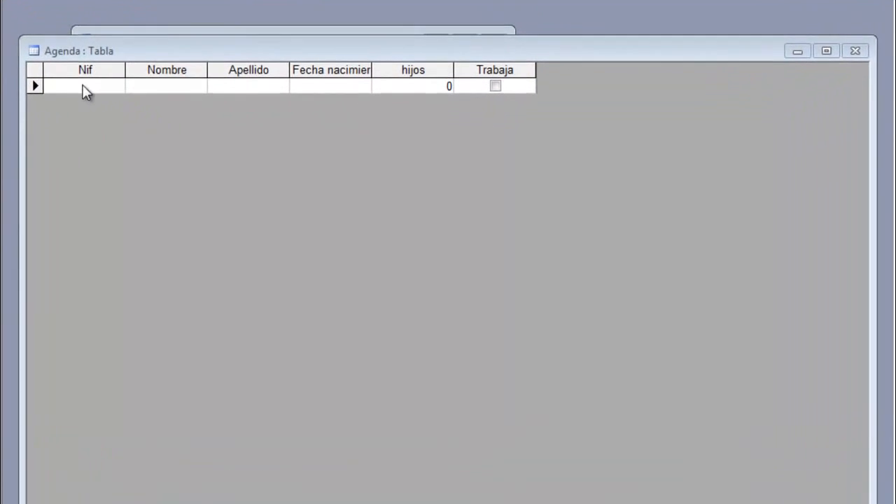
{"action": "left_click", "coordinate": [159, 121]}
{"action": "type", "text": "42."}
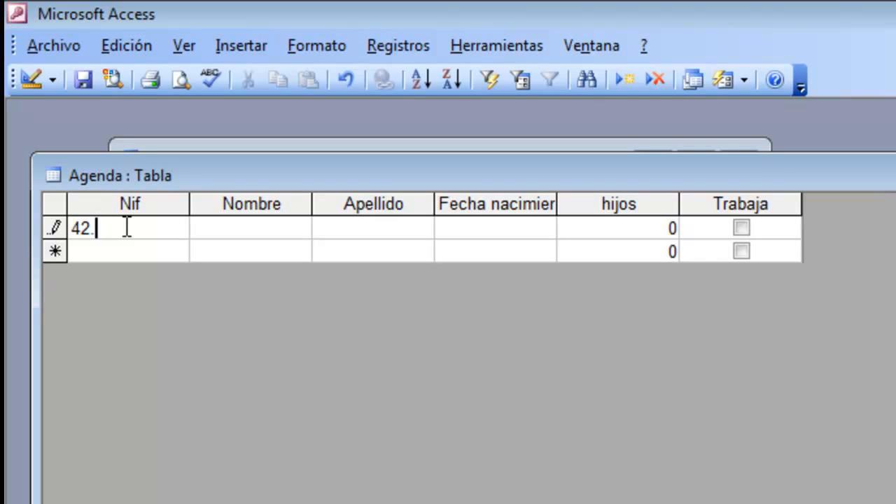
{"action": "type", "text": "587.478-D"}
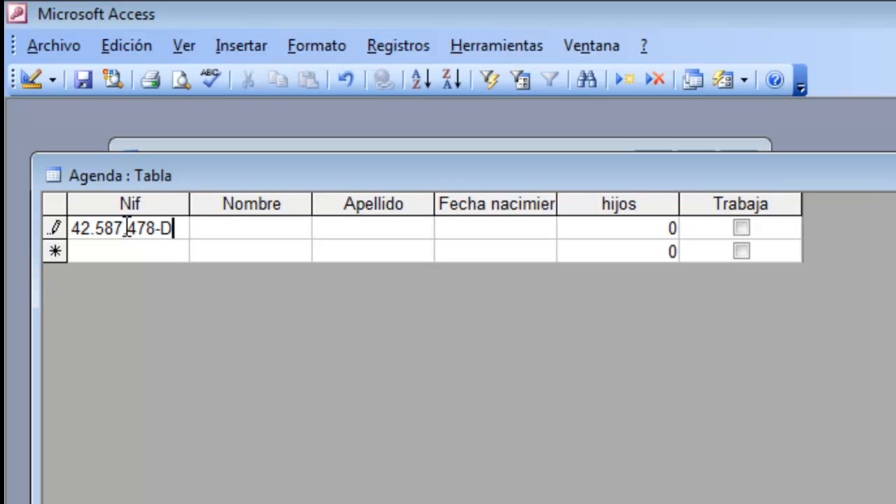
Fill in the person's first name and surname in the Nombre and Apellido fields of the first record
{"action": "key", "text": "Tab"}
{"action": "type", "text": "Antonio"}
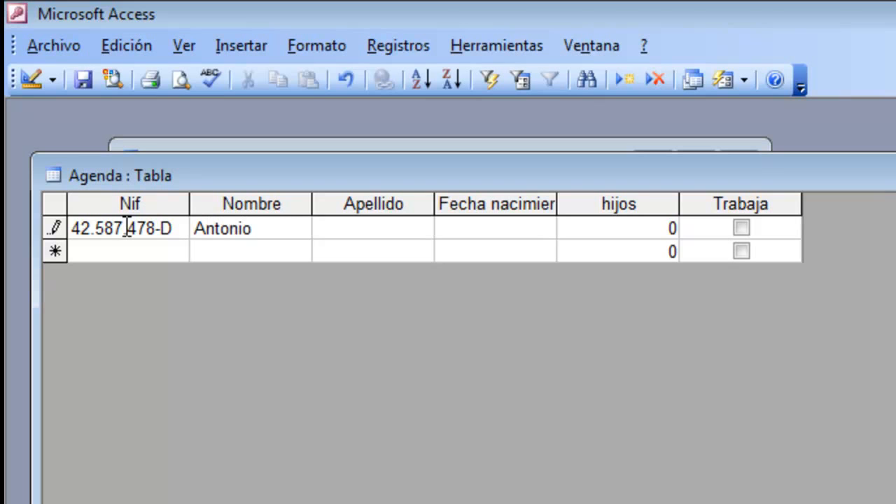
{"action": "key", "text": "Tab"}
{"action": "type", "text": "Pérez"}
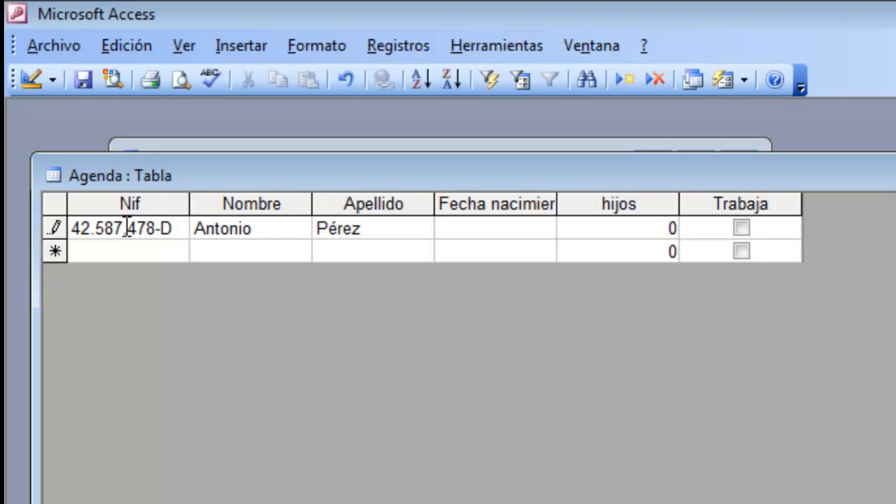
Enter the person's date of birth in the Fecha nacimiento field of the first record
{"action": "type", "text": "14/05/"}
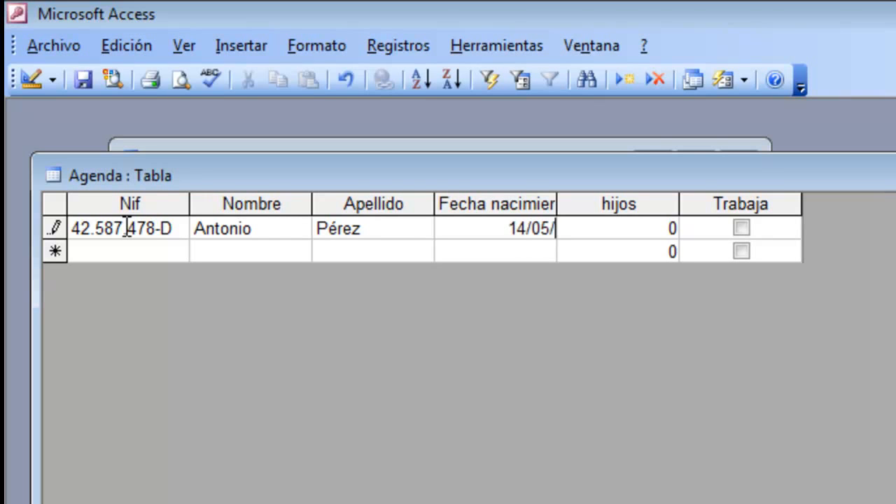
{"action": "type", "text": "19"}
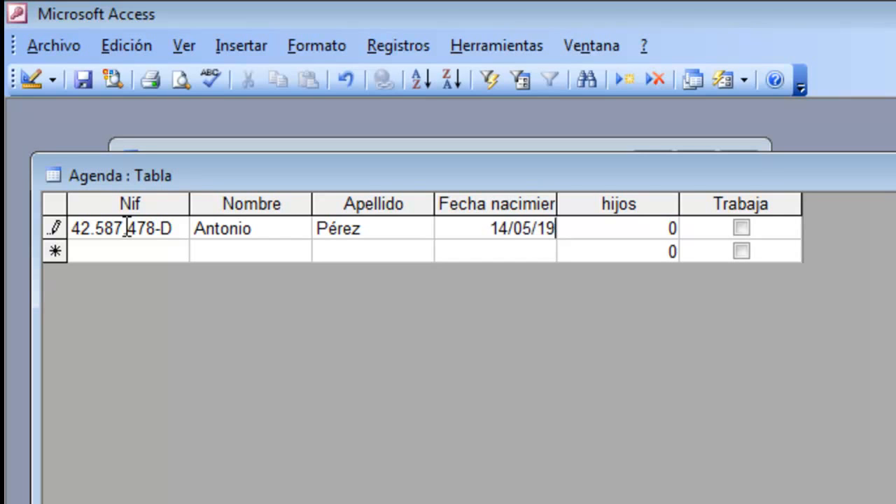
{"action": "type", "text": "72"}
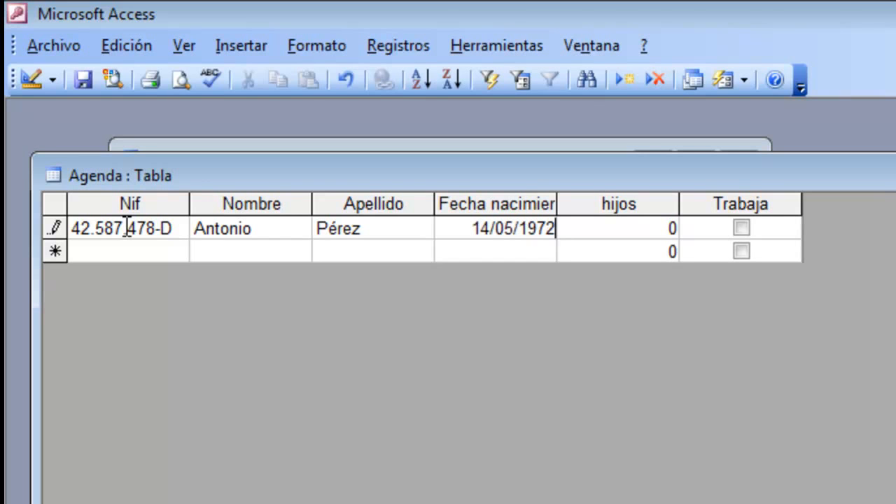
{"action": "key", "text": "Tab"}
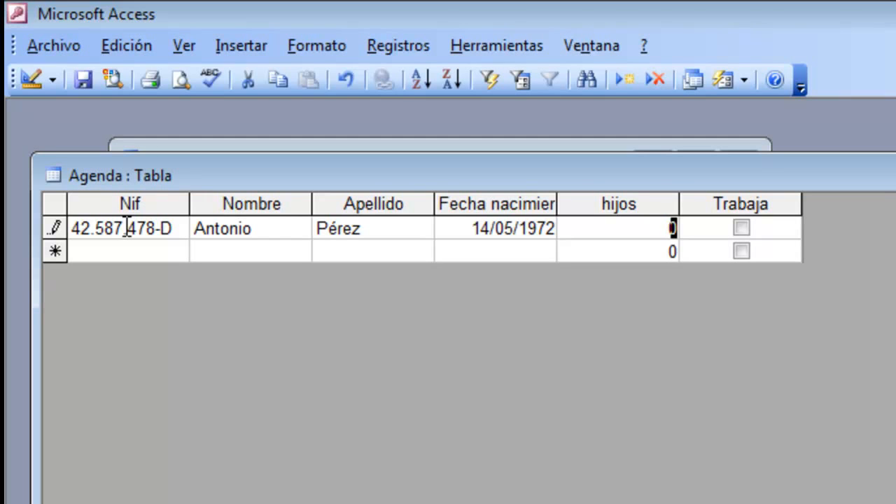
Set hijos to 2 and mark Trabaja as yes in the first record, completing that record
{"action": "type", "text": "2"}
{"action": "key", "text": "Tab"}
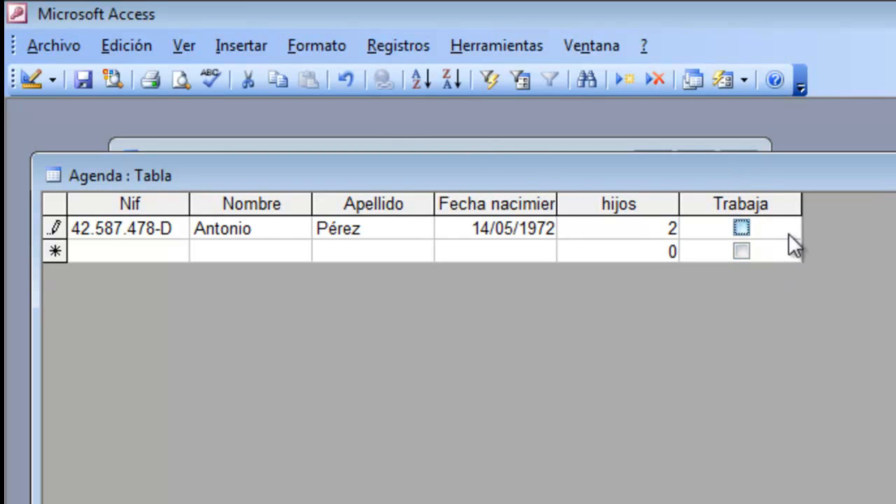
{"action": "key", "text": "space"}
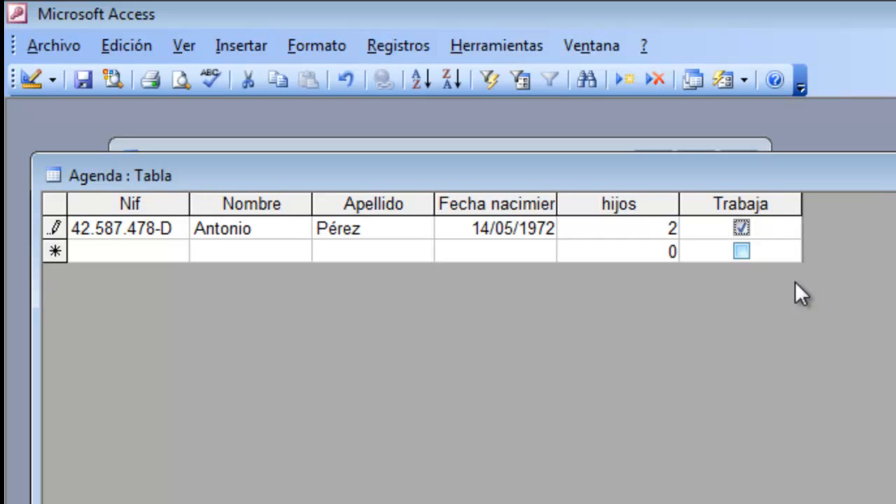
{"action": "key", "text": "Tab"}
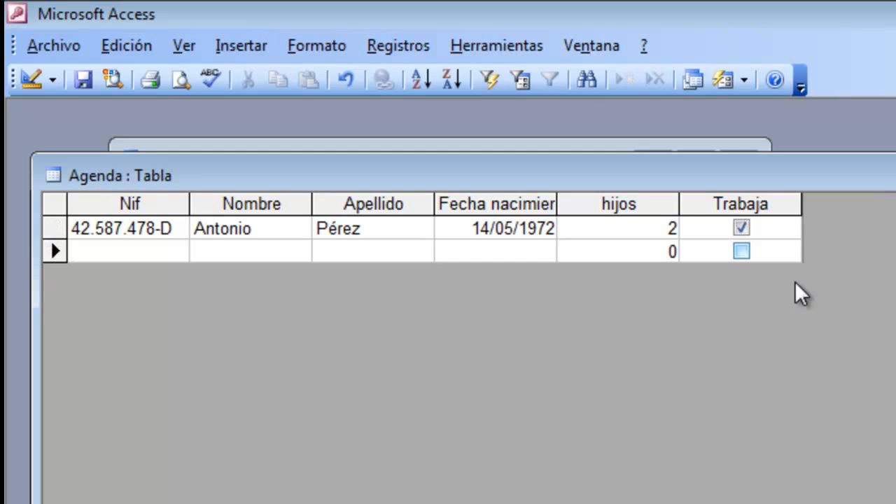
Enter the second person's identification number in the Nif field of a new record
{"action": "type", "text": "12"}
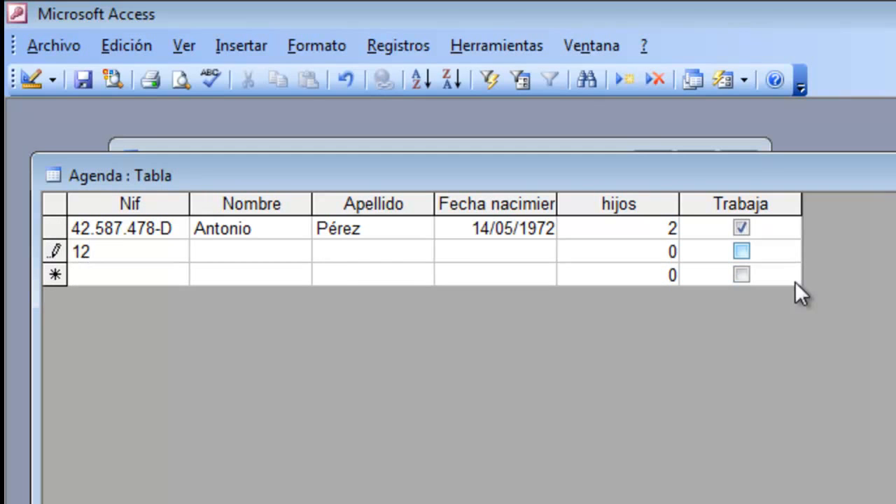
{"action": "type", "text": ".587.645-"}
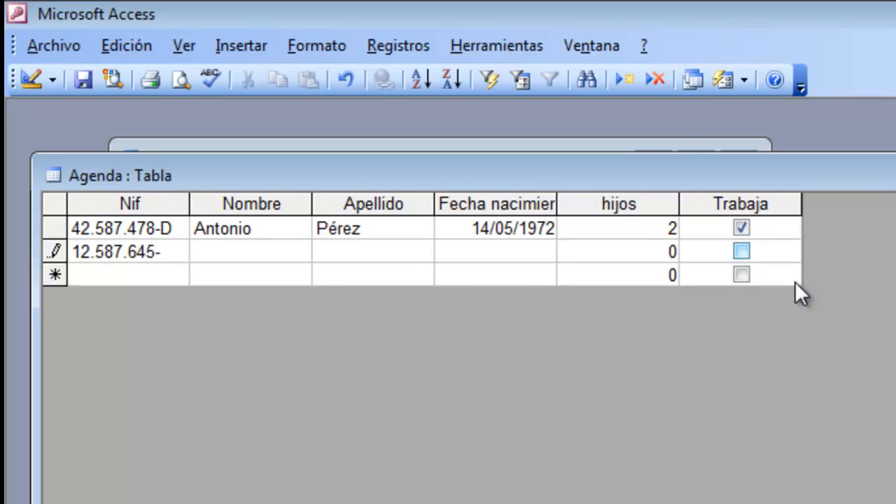
{"action": "type", "text": "G"}
{"action": "key", "text": "Tab"}
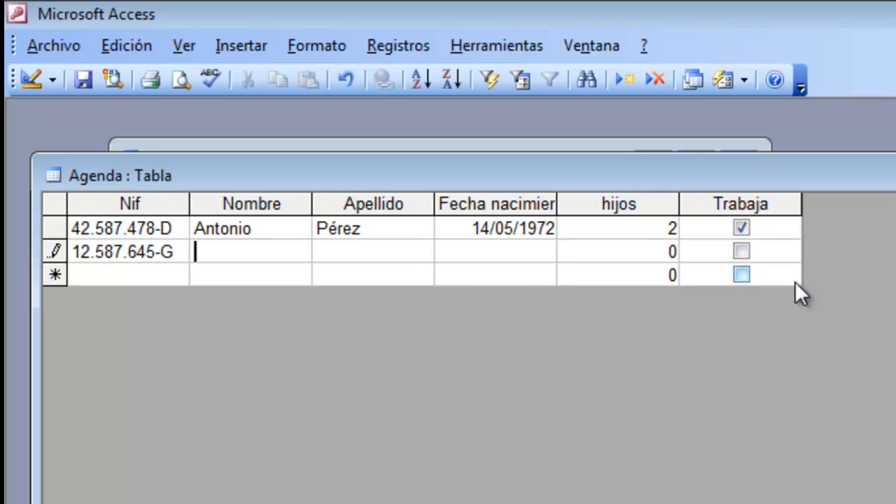
Fill in the second person's first name and surname in the Nombre and Apellido fields
{"action": "type", "text": "Juan"}
{"action": "key", "text": "Tab"}
{"action": "type", "text": "Ruiz"}
{"action": "key", "text": "Tab"}
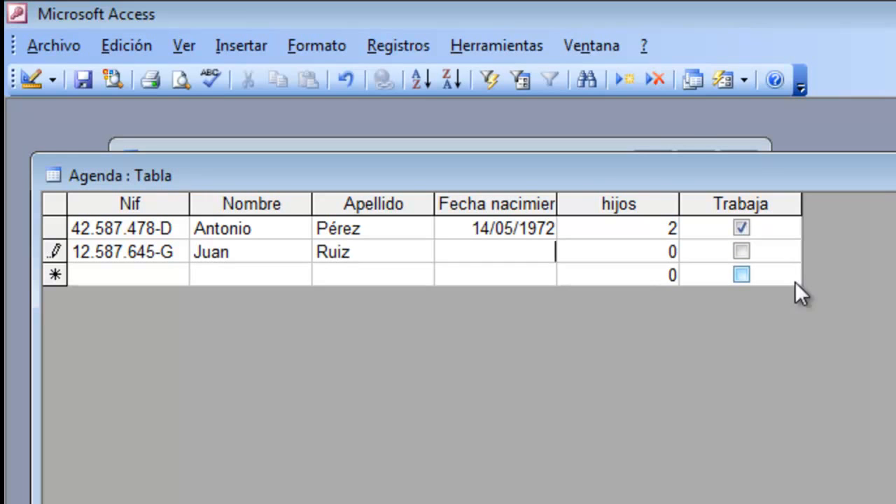
Complete the second record with the person's date of birth and hijos set to 1, leaving Trabaja unmarked
{"action": "type", "text": "20/04/1982"}
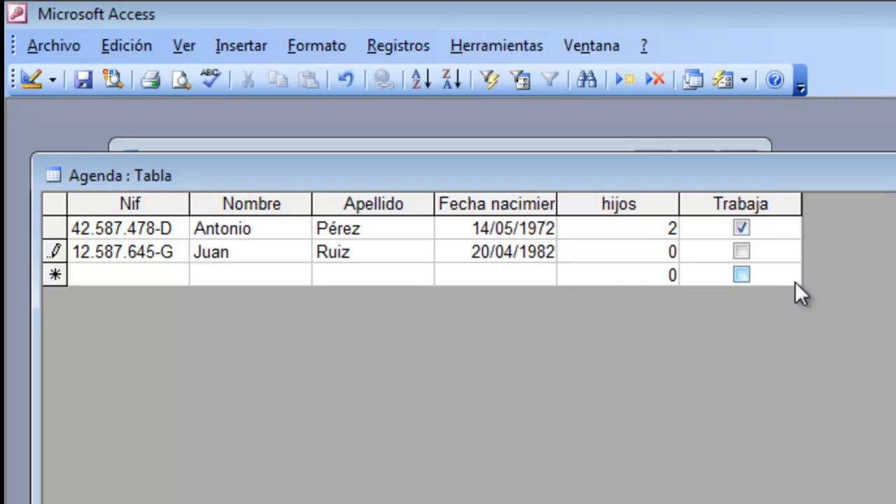
{"action": "key", "text": "Tab"}
{"action": "type", "text": "1"}
{"action": "key", "text": "Tab"}
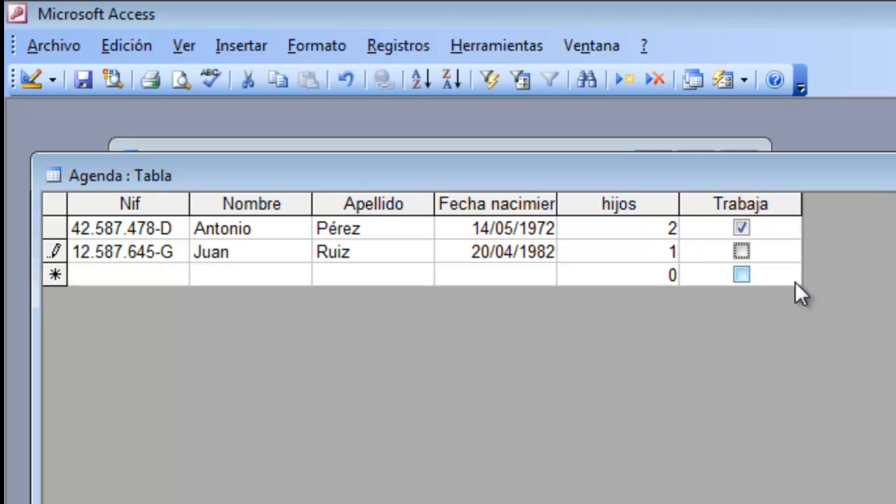
{"action": "key", "text": "Tab"}
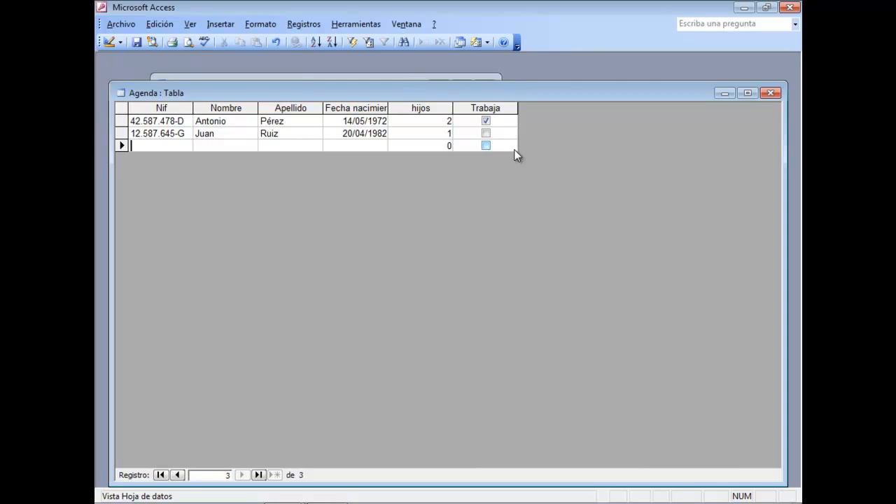
Close the Agenda table and reopen it to check the order of the stored records
{"action": "left_click", "coordinate": [771, 94]}
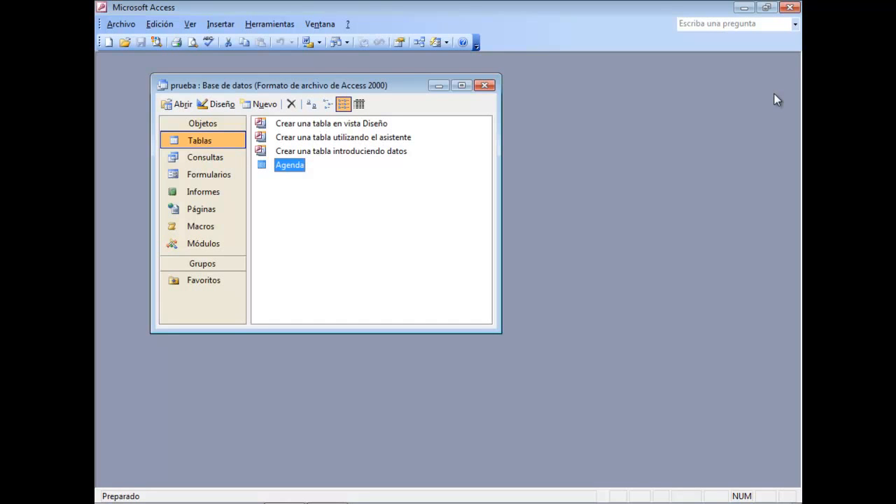
{"action": "double_click", "coordinate": [283, 167]}
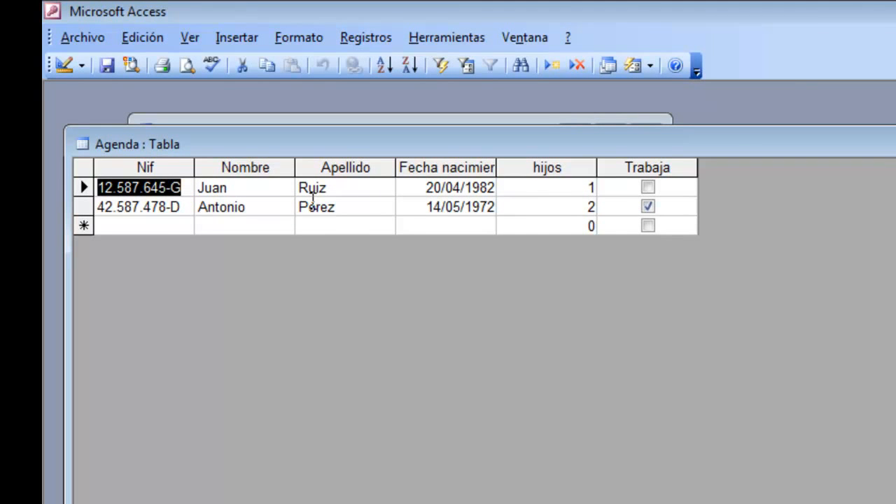
{"action": "left_click", "coordinate": [277, 188]}
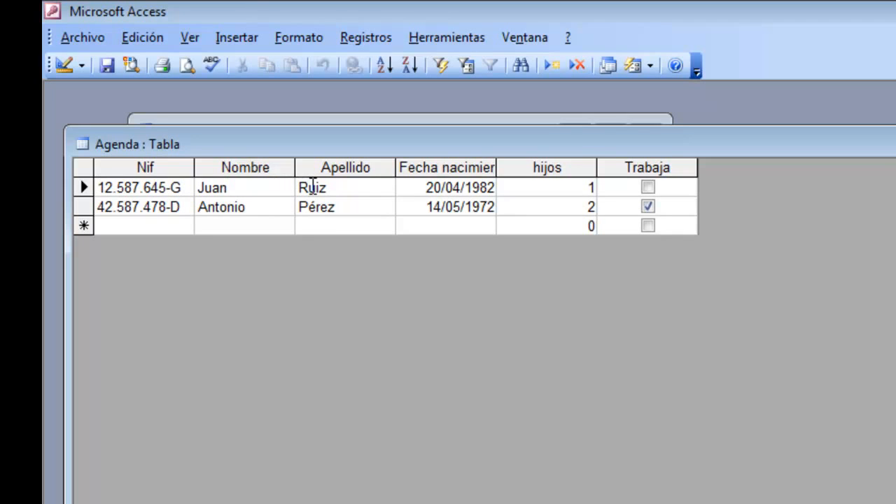
{"action": "left_click", "coordinate": [321, 208]}
Widen the Nombre column of the Agenda datasheet, then close the table without saving the layout change
{"action": "left_click_drag", "start_coordinate": [296, 171], "coordinate": [335, 169]}
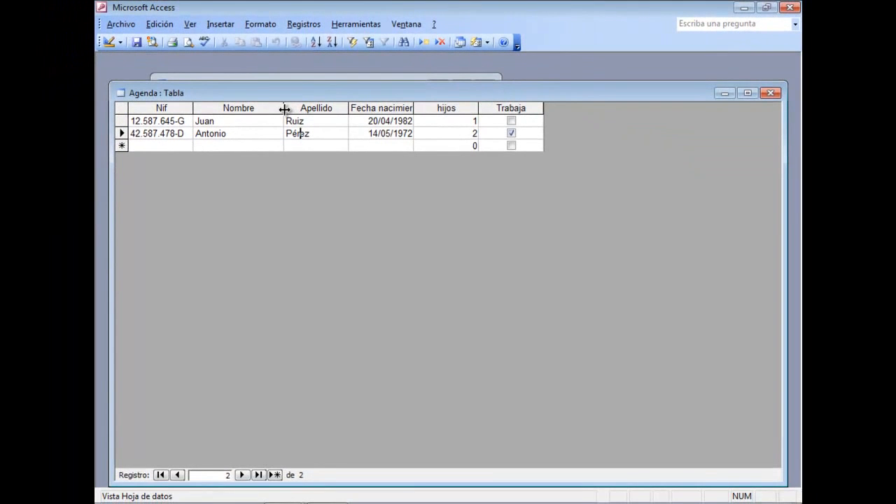
{"action": "left_click", "coordinate": [770, 92]}
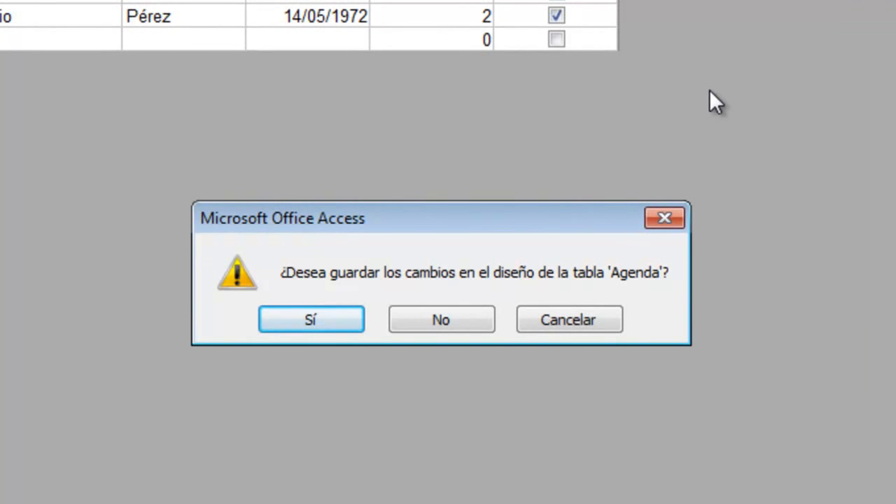
{"action": "left_click", "coordinate": [478, 316]}
Reopen the Agenda table and switch it to Design view and back to Datasheet view
{"action": "double_click", "coordinate": [297, 169]}
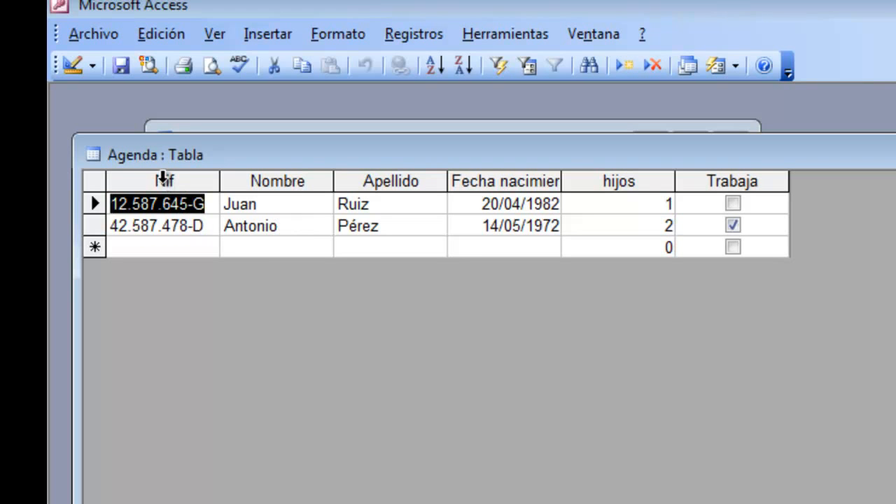
{"action": "left_click", "coordinate": [163, 176]}
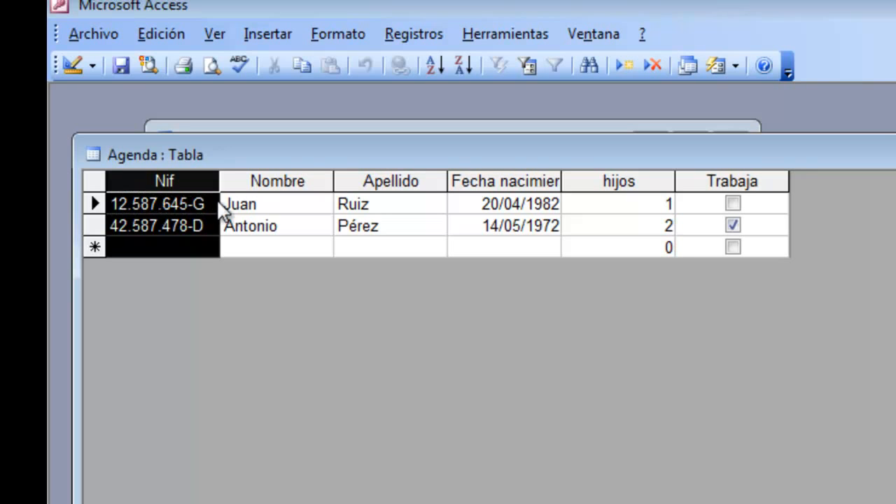
{"action": "left_click", "coordinate": [237, 204]}
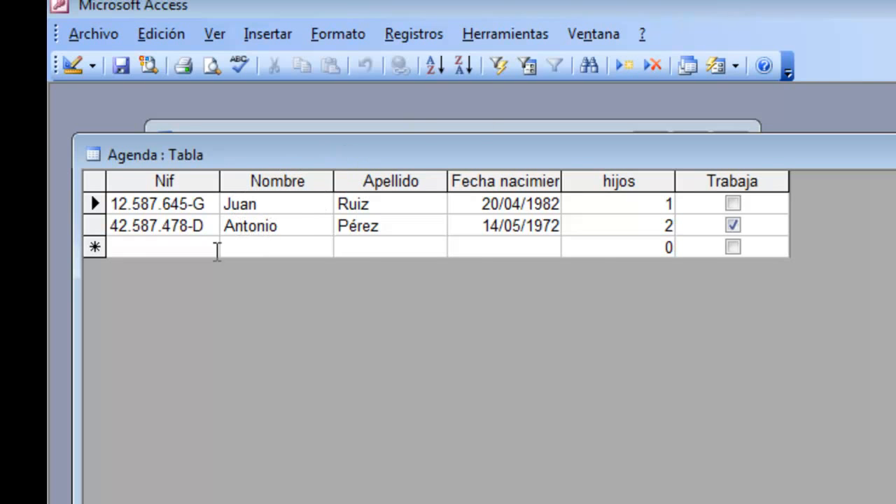
{"action": "left_click", "coordinate": [91, 70]}
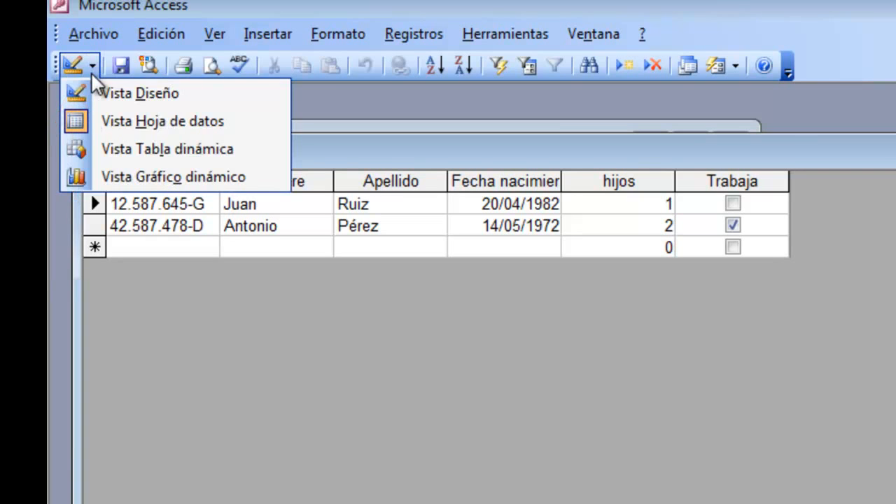
{"action": "left_click", "coordinate": [92, 72]}
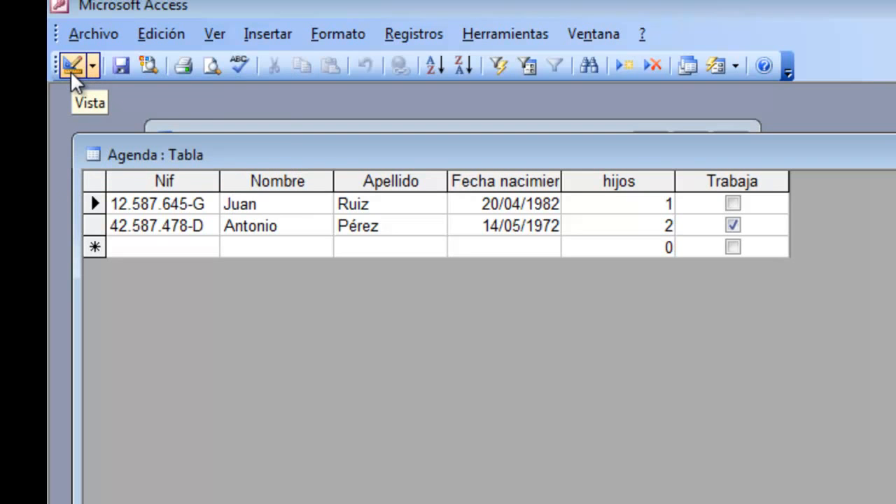
{"action": "left_click", "coordinate": [70, 70]}
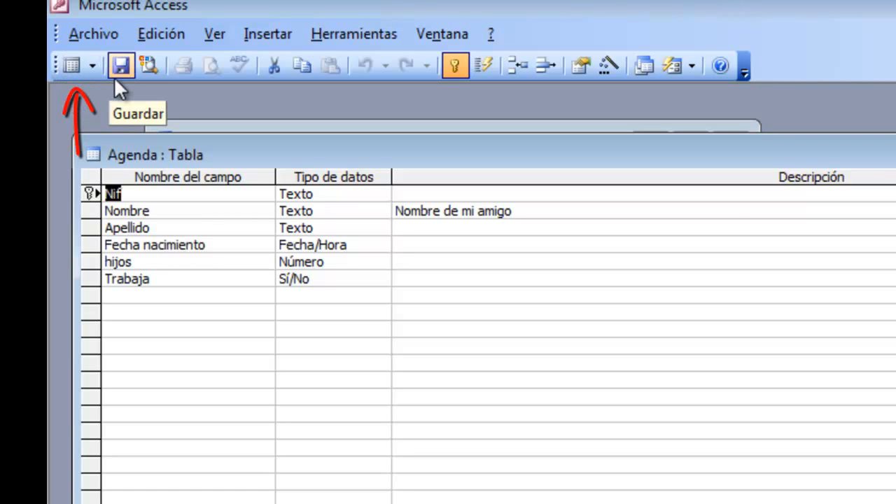
{"action": "left_click", "coordinate": [68, 68]}
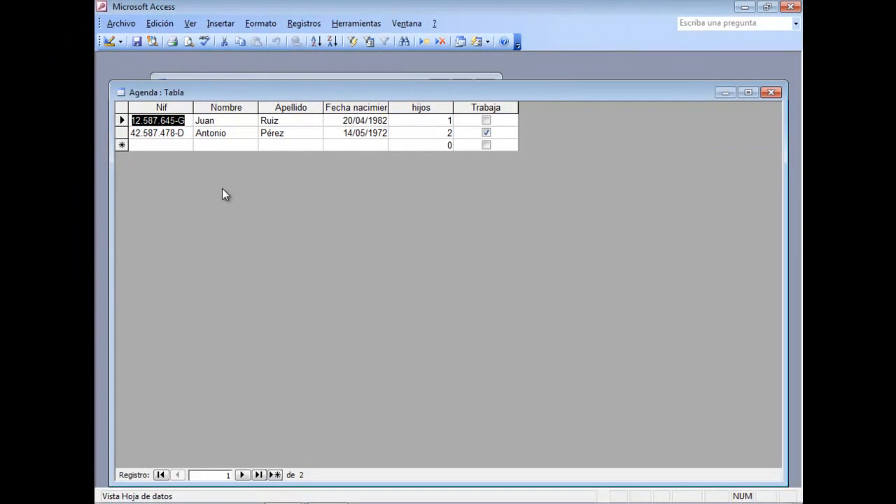
Compare the Nombre field's status bar text in Datasheet view with its description in Design view, then return to Datasheet view
{"action": "left_click", "coordinate": [221, 120]}
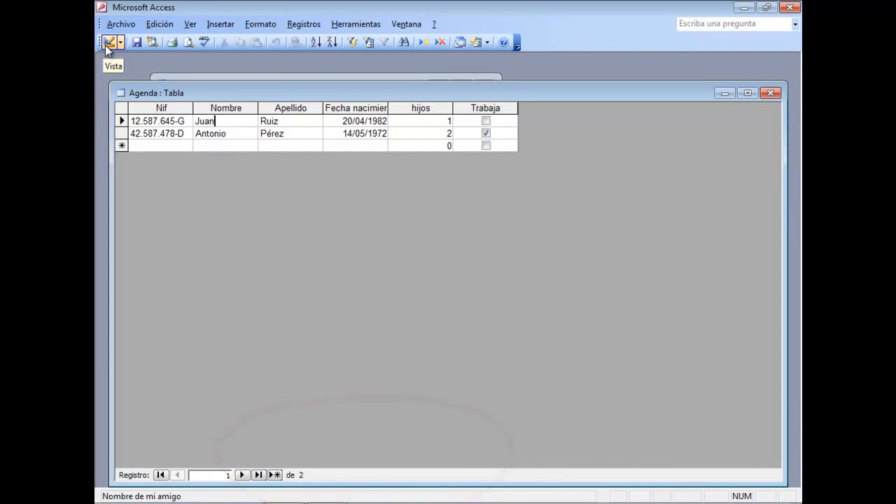
{"action": "left_click", "coordinate": [105, 44]}
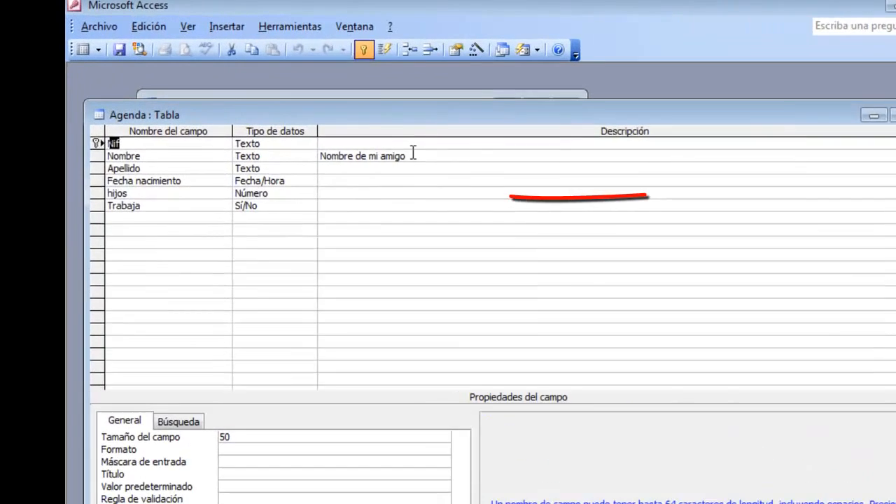
{"action": "left_click", "coordinate": [364, 126]}
{"action": "left_click_drag", "start_coordinate": [359, 126], "coordinate": [308, 127]}
{"action": "left_click_drag", "start_coordinate": [378, 199], "coordinate": [350, 199]}
{"action": "left_click", "coordinate": [466, 199]}
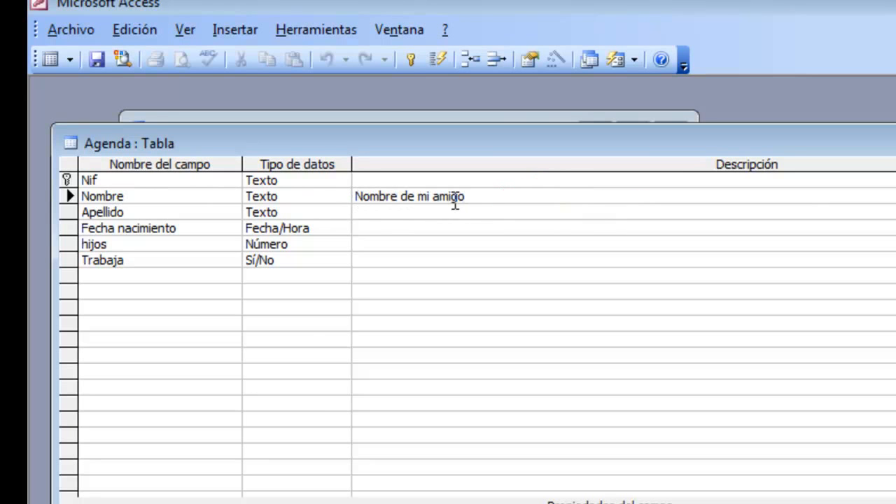
{"action": "left_click", "coordinate": [51, 60]}
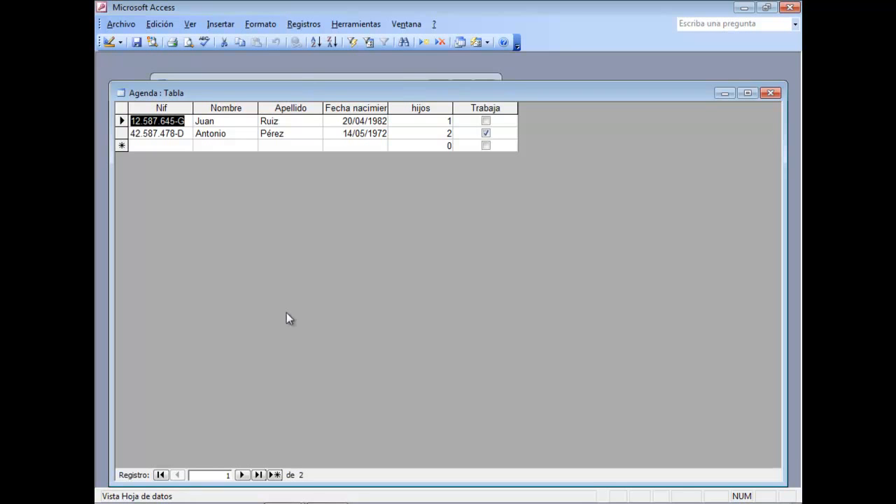
Close the Agenda datasheet, open the table directly in Design view from the database window, and close it again
{"action": "left_click", "coordinate": [770, 94]}
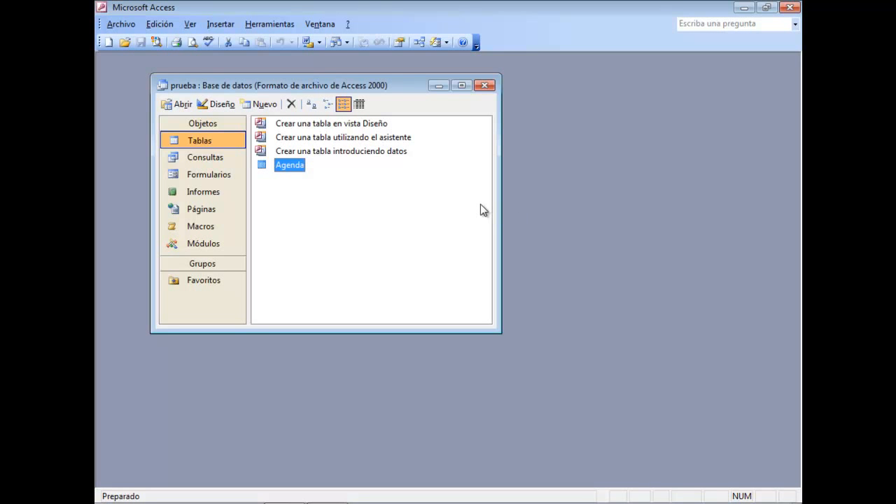
{"action": "left_click", "coordinate": [225, 105]}
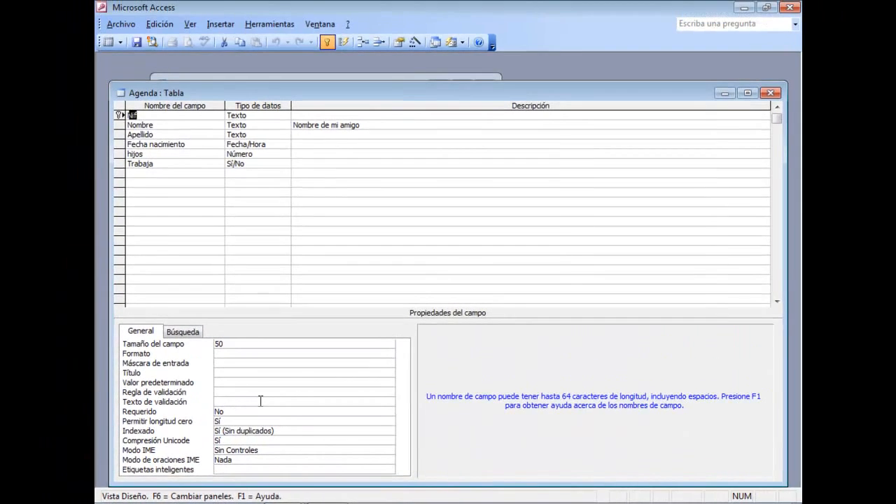
{"action": "left_click", "coordinate": [771, 94]}
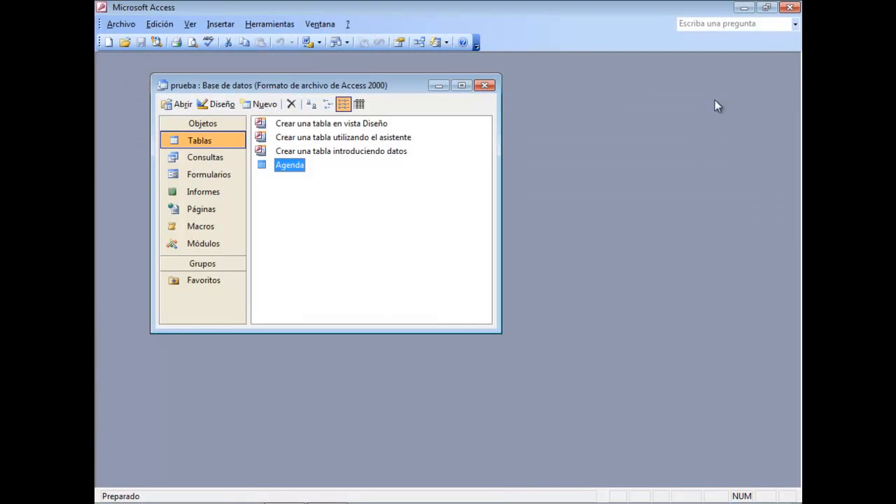